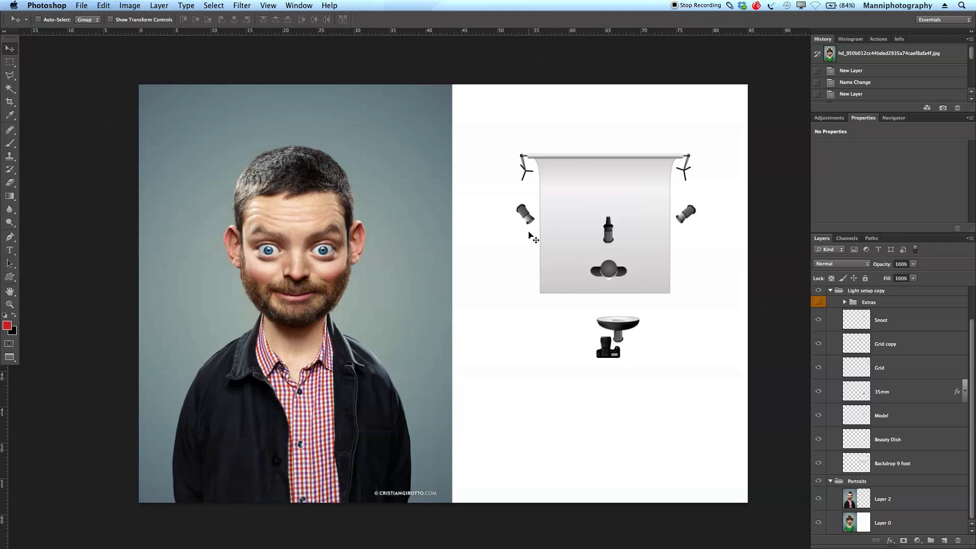
On the Help lAYER, brush red light beams from both rear side lights toward the model and mark a bar across each light's front.
{"action": "scroll", "coordinate": [974, 296], "scroll_direction": "up", "scroll_amount": 2}
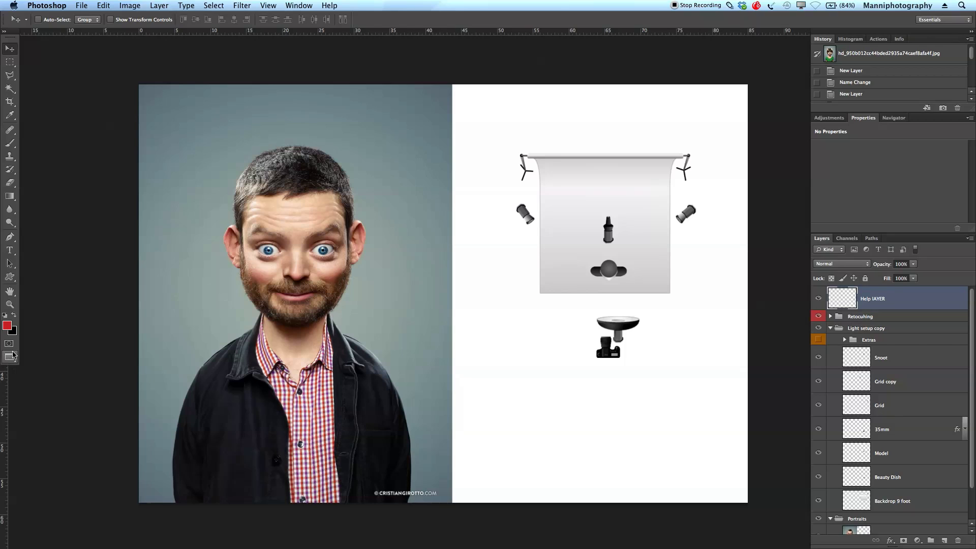
{"action": "left_click", "coordinate": [7, 327]}
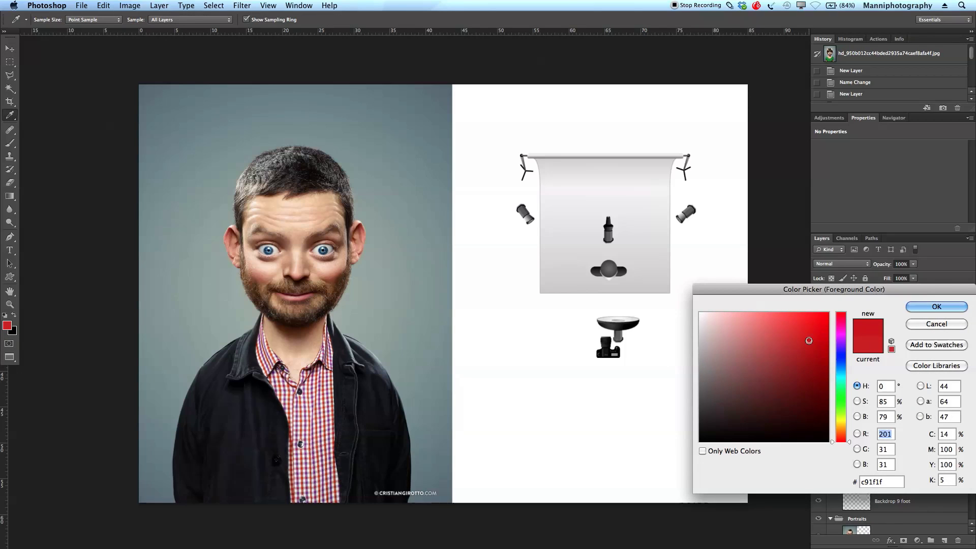
{"action": "left_click", "coordinate": [945, 306]}
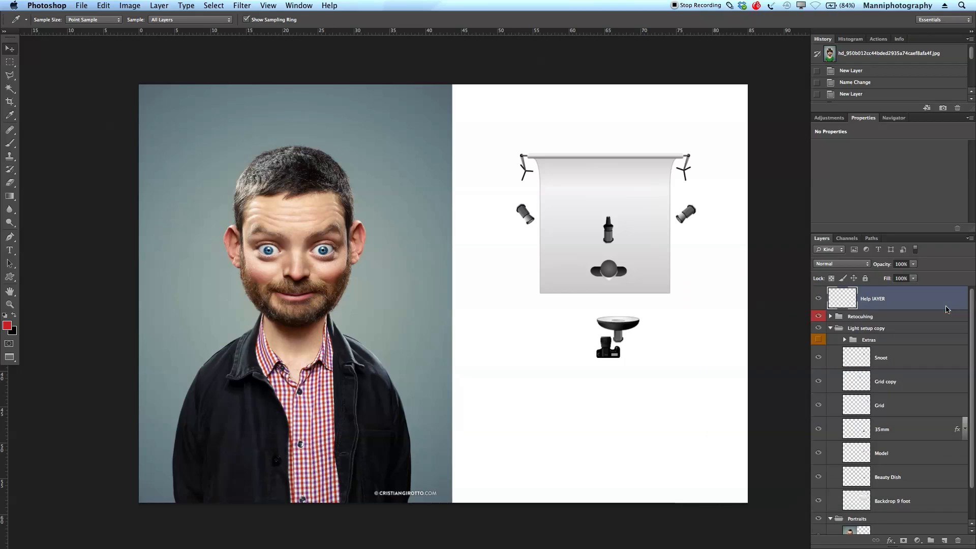
{"action": "key", "text": "b"}
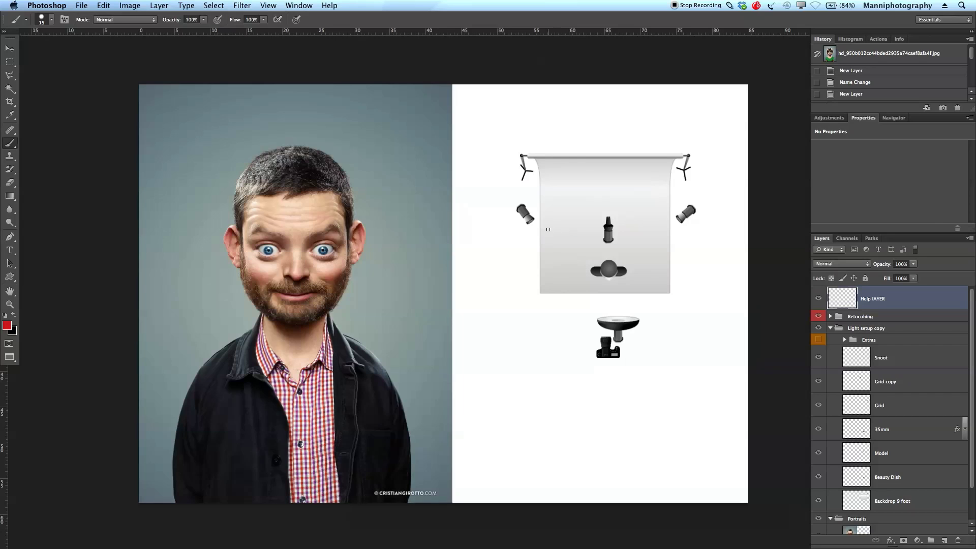
{"action": "left_click_drag", "start_coordinate": [532, 231], "coordinate": [603, 312]}
{"action": "left_click_drag", "start_coordinate": [539, 220], "coordinate": [600, 247]}
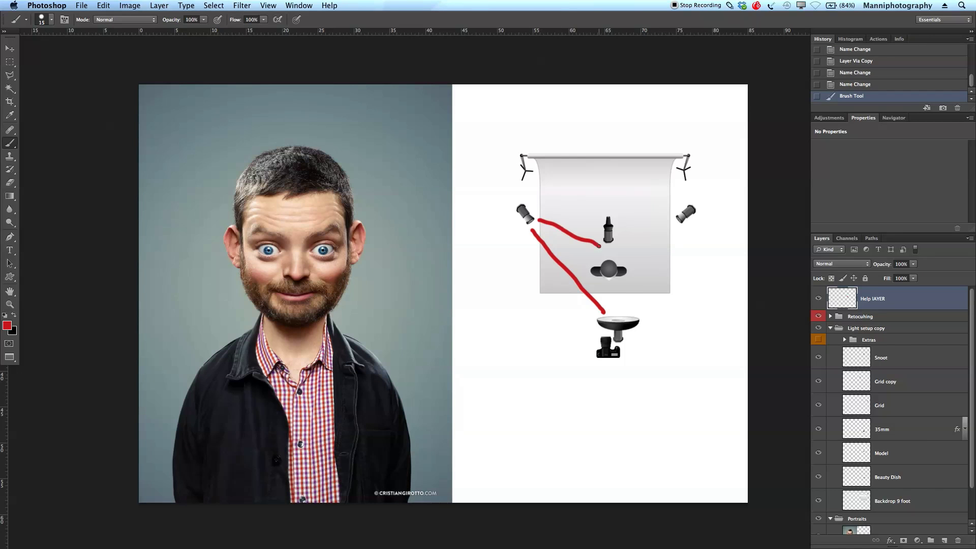
{"action": "mouse_move", "coordinate": [673, 222]}
{"action": "left_mouse_down"}
{"action": "mouse_move", "coordinate": [613, 254]}
{"action": "mouse_move", "coordinate": [670, 242]}
{"action": "mouse_move", "coordinate": [624, 288]}
{"action": "left_mouse_up"}
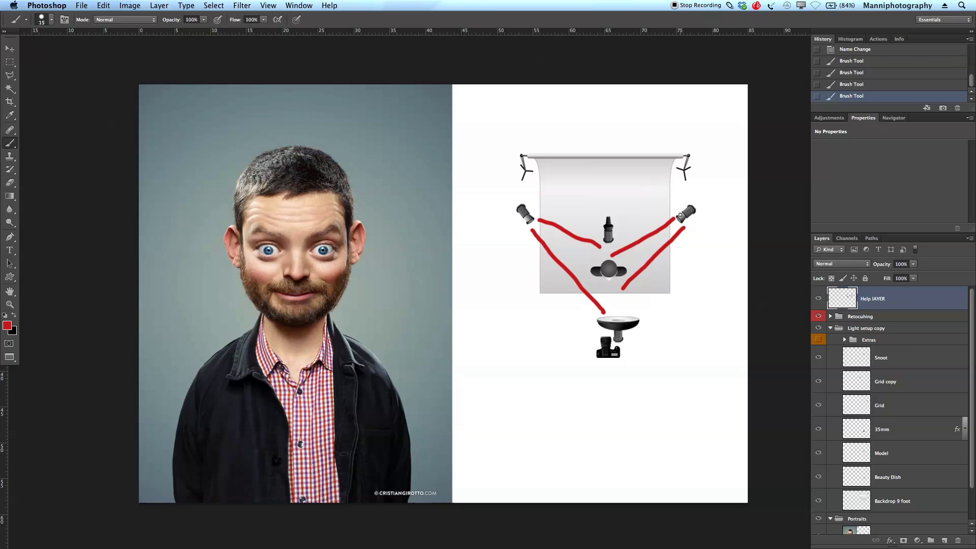
{"action": "left_click_drag", "start_coordinate": [692, 239], "coordinate": [681, 218]}
{"action": "left_click_drag", "start_coordinate": [536, 208], "coordinate": [526, 227]}
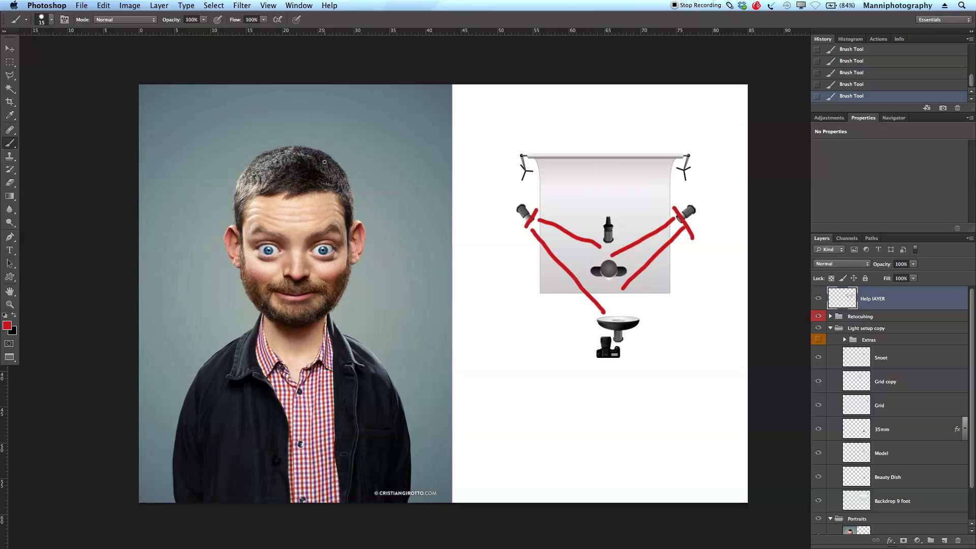
Paint the light's edge down the face and jacket's right side, plus a circled light source with rays at the portrait's upper right.
{"action": "left_click_drag", "start_coordinate": [332, 200], "coordinate": [324, 263]}
{"action": "mouse_move", "coordinate": [326, 311]}
{"action": "left_mouse_down"}
{"action": "mouse_move", "coordinate": [348, 358]}
{"action": "mouse_move", "coordinate": [402, 419]}
{"action": "mouse_move", "coordinate": [420, 415]}
{"action": "left_mouse_up"}
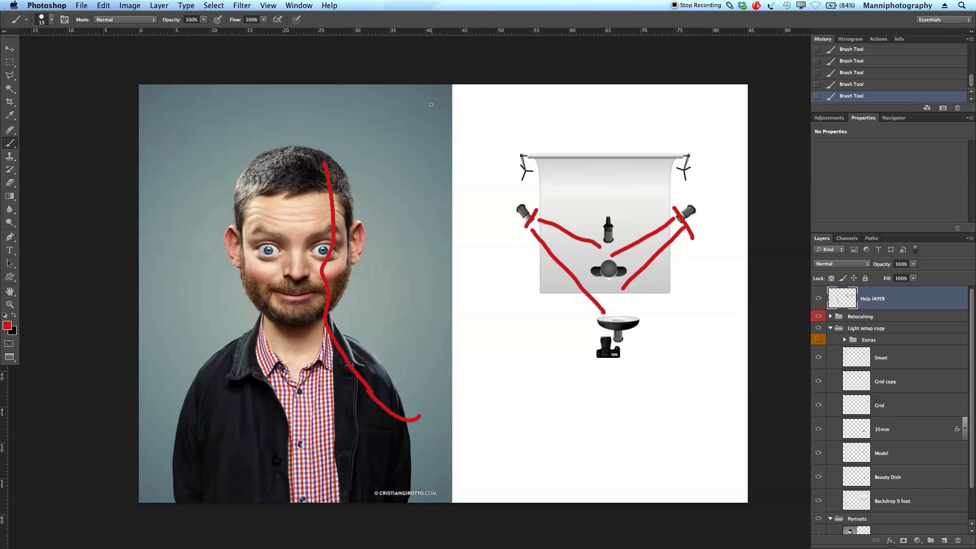
{"action": "mouse_move", "coordinate": [468, 98]}
{"action": "left_mouse_down"}
{"action": "mouse_move", "coordinate": [447, 113]}
{"action": "mouse_move", "coordinate": [475, 121]}
{"action": "mouse_move", "coordinate": [456, 97]}
{"action": "mouse_move", "coordinate": [328, 151]}
{"action": "left_mouse_up"}
{"action": "left_click_drag", "start_coordinate": [465, 142], "coordinate": [395, 456]}
{"action": "mouse_move", "coordinate": [320, 140]}
{"action": "left_mouse_down"}
{"action": "mouse_move", "coordinate": [310, 163]}
{"action": "mouse_move", "coordinate": [331, 193]}
{"action": "mouse_move", "coordinate": [367, 173]}
{"action": "mouse_move", "coordinate": [341, 226]}
{"action": "left_mouse_up"}
{"action": "mouse_move", "coordinate": [408, 179]}
{"action": "left_mouse_down"}
{"action": "mouse_move", "coordinate": [362, 235]}
{"action": "mouse_move", "coordinate": [374, 248]}
{"action": "left_mouse_up"}
Sketch a second circled light at the portrait's upper left, with strokes on the hair and face edge, and a zigzag along the right sleeve.
{"action": "mouse_move", "coordinate": [174, 109]}
{"action": "left_mouse_down"}
{"action": "mouse_move", "coordinate": [183, 159]}
{"action": "mouse_move", "coordinate": [178, 110]}
{"action": "left_mouse_up"}
{"action": "mouse_move", "coordinate": [279, 129]}
{"action": "left_mouse_down"}
{"action": "mouse_move", "coordinate": [283, 179]}
{"action": "mouse_move", "coordinate": [253, 201]}
{"action": "left_mouse_up"}
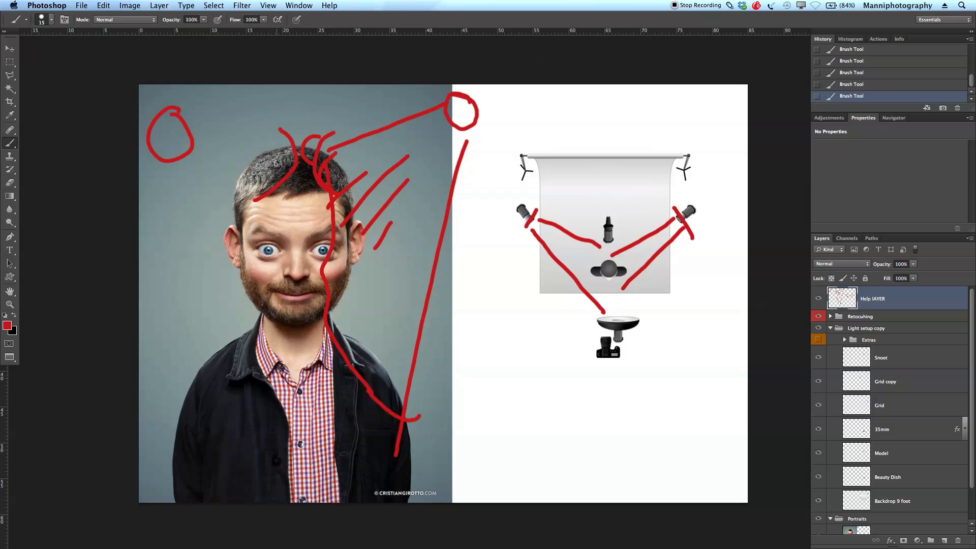
{"action": "mouse_move", "coordinate": [247, 167]}
{"action": "left_mouse_down"}
{"action": "mouse_move", "coordinate": [236, 190]}
{"action": "mouse_move", "coordinate": [262, 179]}
{"action": "left_mouse_up"}
{"action": "mouse_move", "coordinate": [233, 134]}
{"action": "left_mouse_down"}
{"action": "mouse_move", "coordinate": [280, 155]}
{"action": "mouse_move", "coordinate": [287, 143]}
{"action": "left_mouse_up"}
{"action": "mouse_move", "coordinate": [202, 173]}
{"action": "left_mouse_down"}
{"action": "mouse_move", "coordinate": [231, 210]}
{"action": "mouse_move", "coordinate": [218, 246]}
{"action": "left_mouse_up"}
{"action": "left_click_drag", "start_coordinate": [204, 234], "coordinate": [226, 282]}
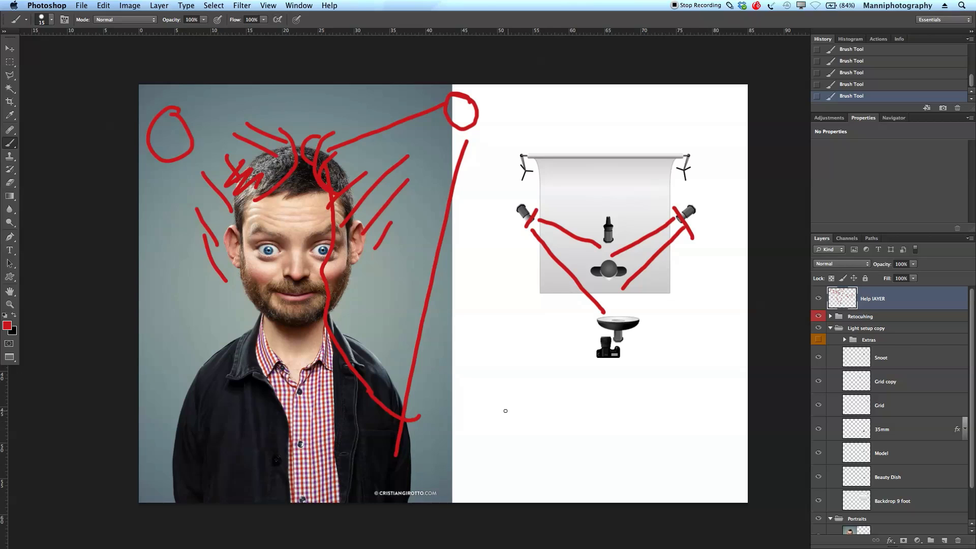
{"action": "left_click_drag", "start_coordinate": [393, 379], "coordinate": [411, 465]}
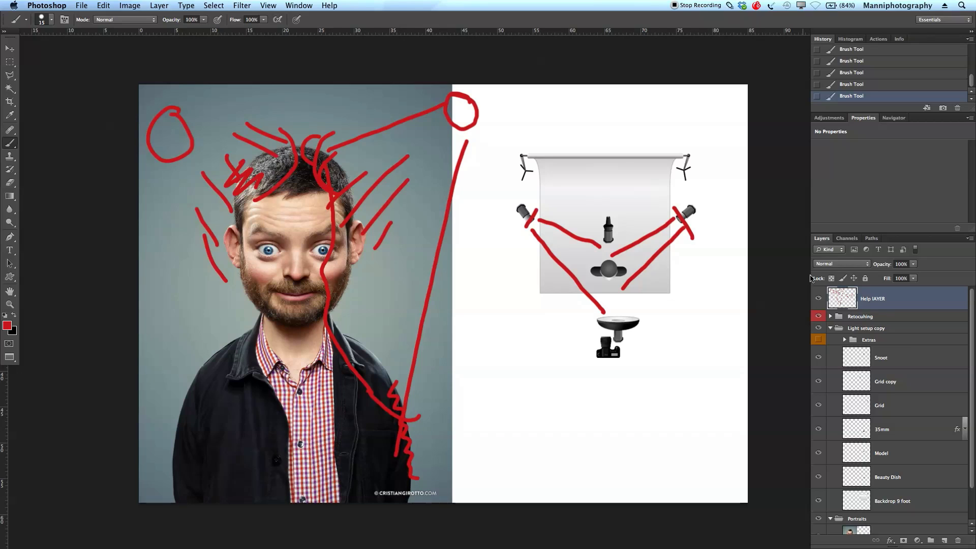
Hide the Help lAYER and draw a large red oval around the right side of the man's face on a new layer.
{"action": "left_click", "coordinate": [818, 299]}
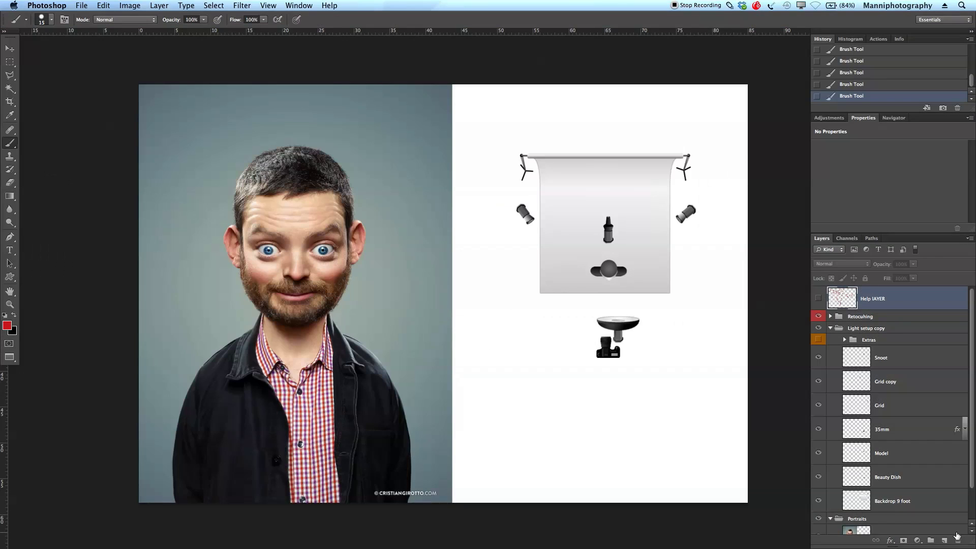
{"action": "left_click", "coordinate": [944, 540]}
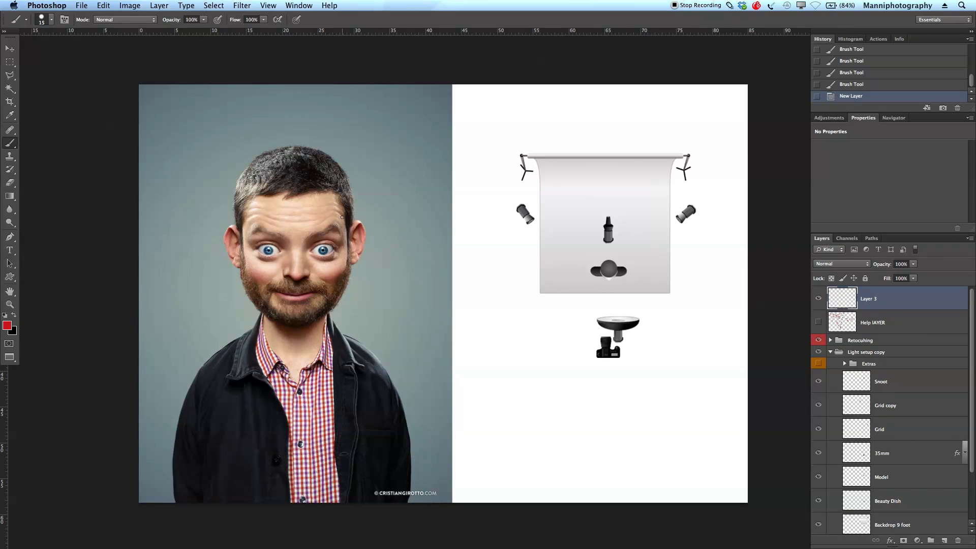
{"action": "mouse_move", "coordinate": [379, 119]}
{"action": "left_mouse_down"}
{"action": "mouse_move", "coordinate": [357, 121]}
{"action": "mouse_move", "coordinate": [330, 149]}
{"action": "mouse_move", "coordinate": [321, 238]}
{"action": "mouse_move", "coordinate": [323, 298]}
{"action": "mouse_move", "coordinate": [339, 348]}
{"action": "mouse_move", "coordinate": [379, 388]}
{"action": "mouse_move", "coordinate": [421, 358]}
{"action": "mouse_move", "coordinate": [446, 300]}
{"action": "mouse_move", "coordinate": [446, 261]}
{"action": "mouse_move", "coordinate": [416, 148]}
{"action": "mouse_move", "coordinate": [359, 113]}
{"action": "left_mouse_up"}
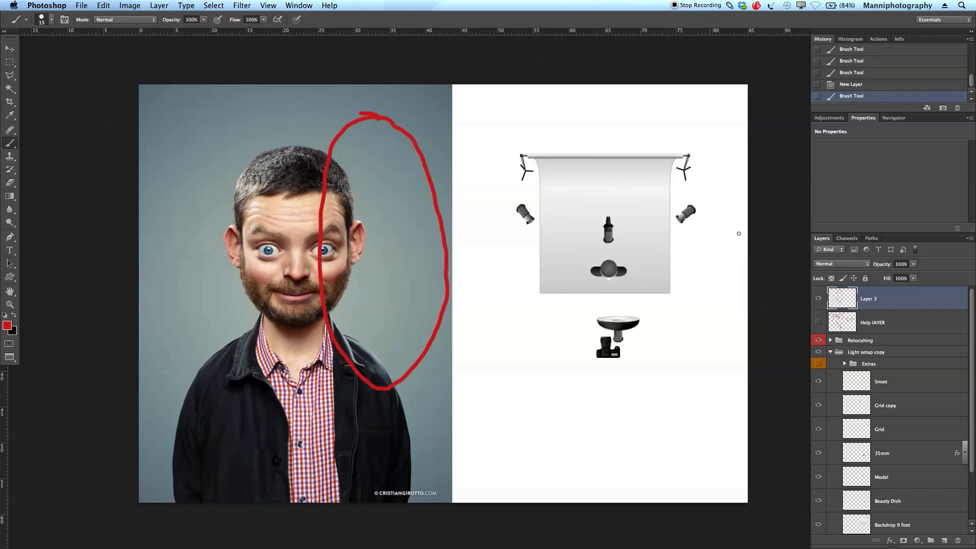
Show the Extras softboxes, paint two beams from the right softbox past the model, and mark the camera and the softbox's front.
{"action": "left_click", "coordinate": [818, 363]}
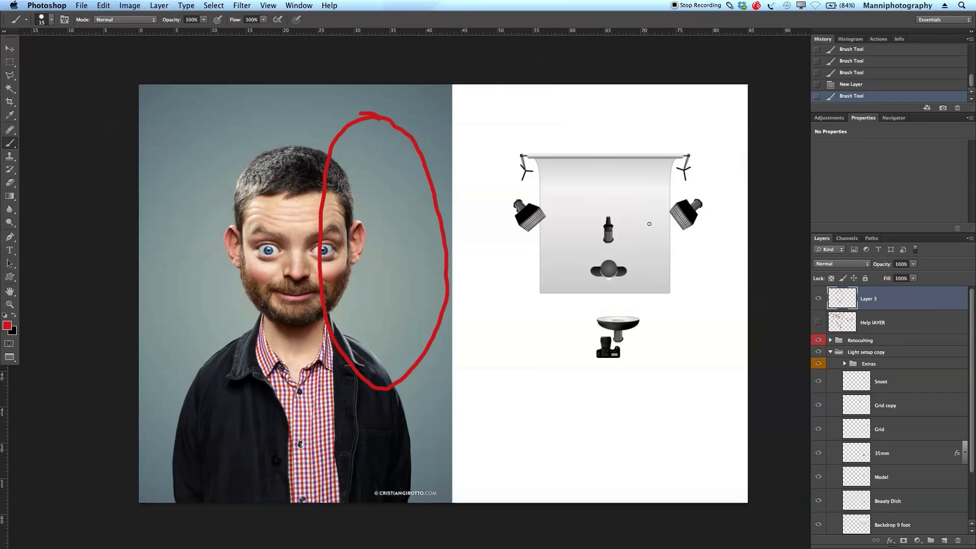
{"action": "left_click", "coordinate": [661, 218]}
{"action": "left_click", "coordinate": [582, 266], "text": "shift"}
{"action": "left_click_drag", "start_coordinate": [678, 238], "coordinate": [635, 308]}
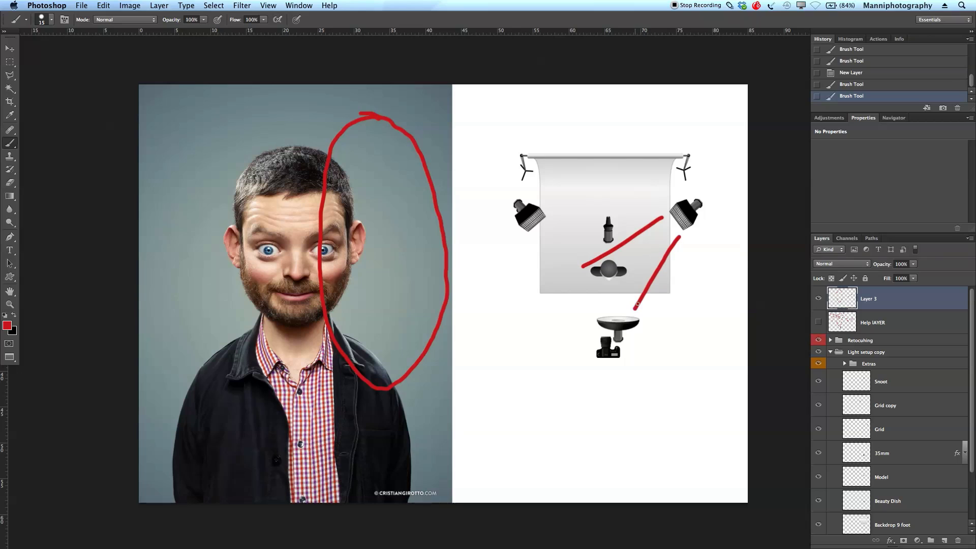
{"action": "left_click_drag", "start_coordinate": [595, 343], "coordinate": [617, 350]}
{"action": "mouse_move", "coordinate": [680, 214]}
{"action": "left_mouse_down"}
{"action": "mouse_move", "coordinate": [687, 237]}
{"action": "mouse_move", "coordinate": [689, 222]}
{"action": "left_mouse_up"}
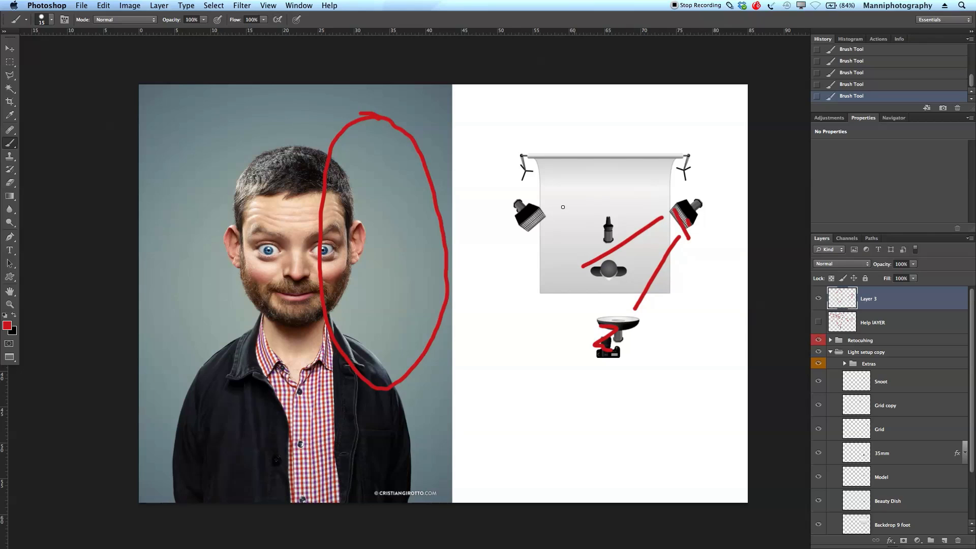
Trace the portrait's right edge and a wider light spill beside it, and circle the right softbox in the diagram.
{"action": "mouse_move", "coordinate": [332, 168]}
{"action": "left_mouse_down"}
{"action": "mouse_move", "coordinate": [355, 226]}
{"action": "mouse_move", "coordinate": [348, 268]}
{"action": "left_mouse_up"}
{"action": "mouse_move", "coordinate": [332, 328]}
{"action": "left_mouse_down"}
{"action": "mouse_move", "coordinate": [375, 367]}
{"action": "mouse_move", "coordinate": [406, 439]}
{"action": "mouse_move", "coordinate": [407, 501]}
{"action": "left_mouse_up"}
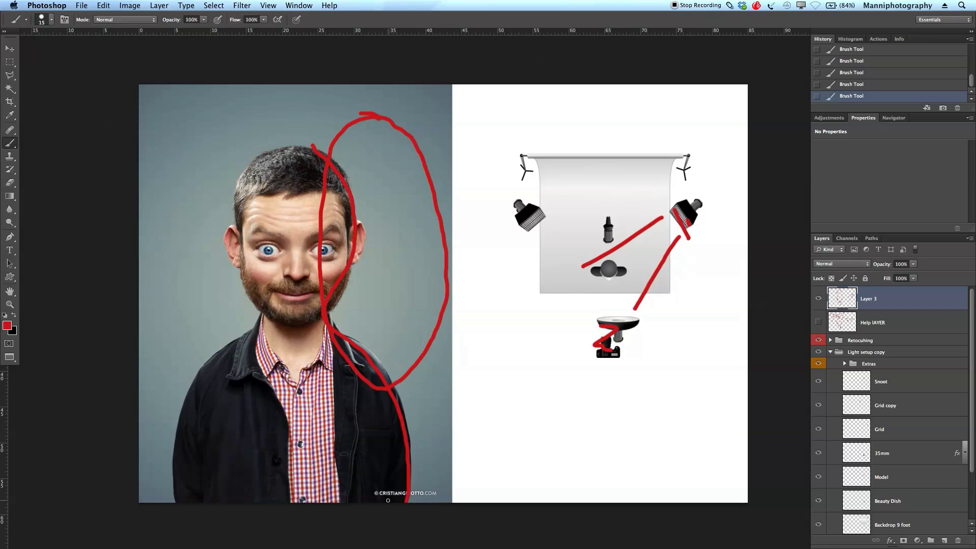
{"action": "mouse_move", "coordinate": [319, 137]}
{"action": "left_mouse_down"}
{"action": "mouse_move", "coordinate": [405, 216]}
{"action": "mouse_move", "coordinate": [402, 245]}
{"action": "mouse_move", "coordinate": [365, 301]}
{"action": "mouse_move", "coordinate": [423, 365]}
{"action": "mouse_move", "coordinate": [425, 478]}
{"action": "left_mouse_up"}
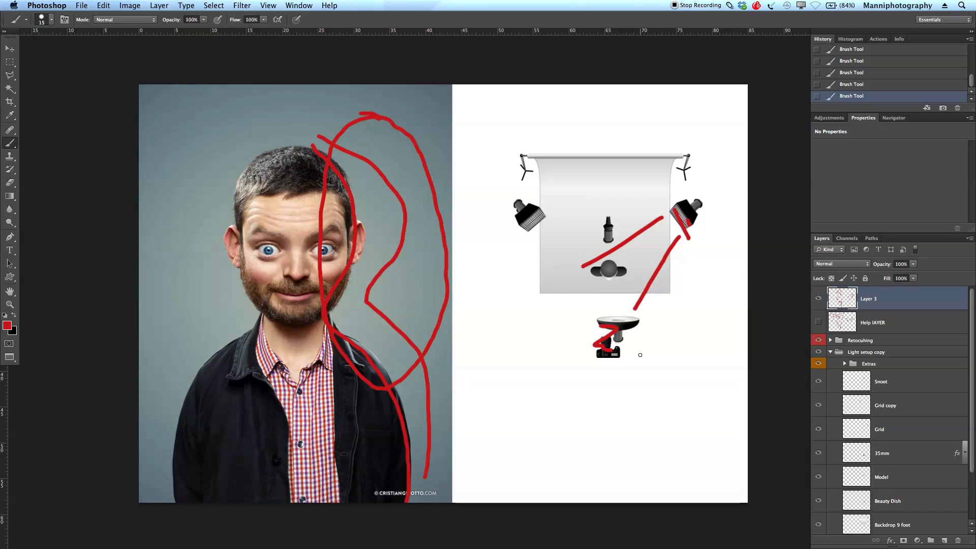
{"action": "mouse_move", "coordinate": [710, 196]}
{"action": "left_mouse_down"}
{"action": "mouse_move", "coordinate": [682, 187]}
{"action": "mouse_move", "coordinate": [704, 209]}
{"action": "left_mouse_up"}
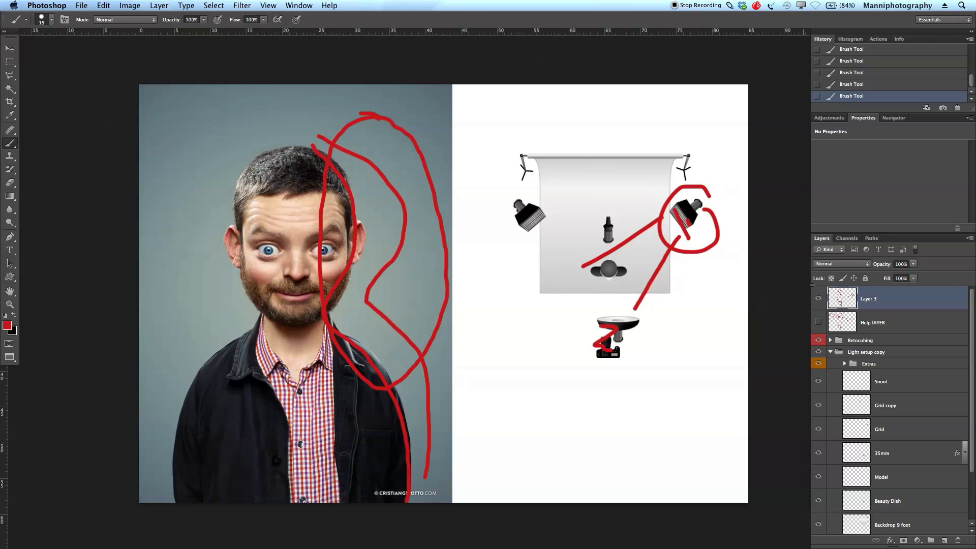
Hide the Extras group and circle the left side light and the left side of the man's head in red.
{"action": "left_click", "coordinate": [818, 362]}
{"action": "left_click_drag", "start_coordinate": [526, 208], "coordinate": [522, 211]}
{"action": "mouse_move", "coordinate": [241, 138]}
{"action": "left_mouse_down"}
{"action": "mouse_move", "coordinate": [275, 160]}
{"action": "mouse_move", "coordinate": [265, 286]}
{"action": "mouse_move", "coordinate": [245, 371]}
{"action": "mouse_move", "coordinate": [213, 383]}
{"action": "mouse_move", "coordinate": [166, 339]}
{"action": "mouse_move", "coordinate": [166, 265]}
{"action": "mouse_move", "coordinate": [186, 150]}
{"action": "mouse_move", "coordinate": [247, 127]}
{"action": "left_mouse_up"}
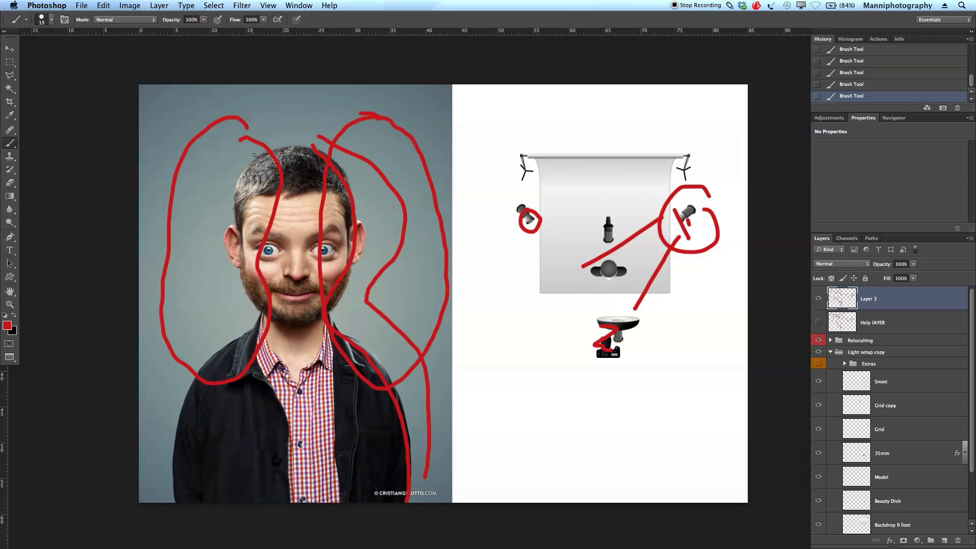
Hide Layer 3 and, on a new layer, sketch a reflector in front of the model and shade the area under the chin.
{"action": "left_click", "coordinate": [817, 298]}
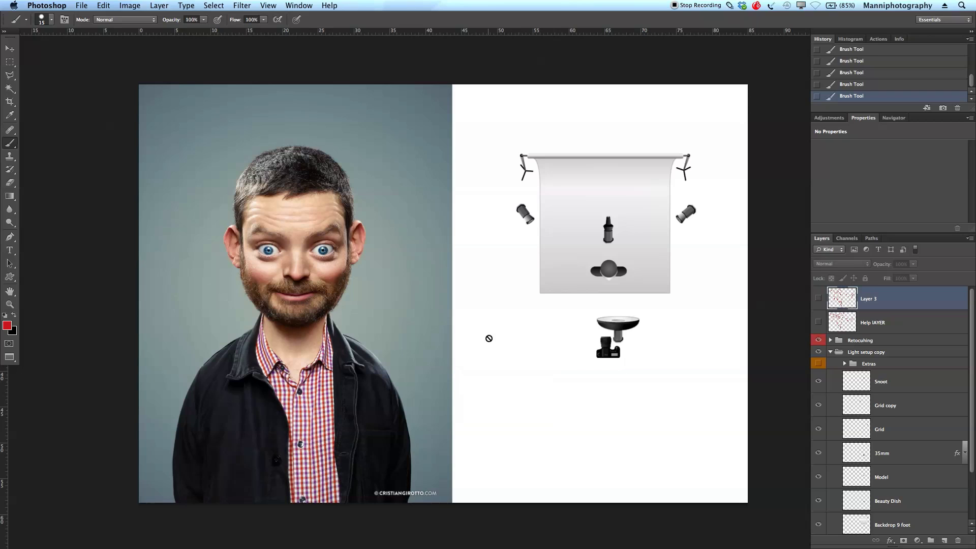
{"action": "left_click", "coordinate": [943, 540]}
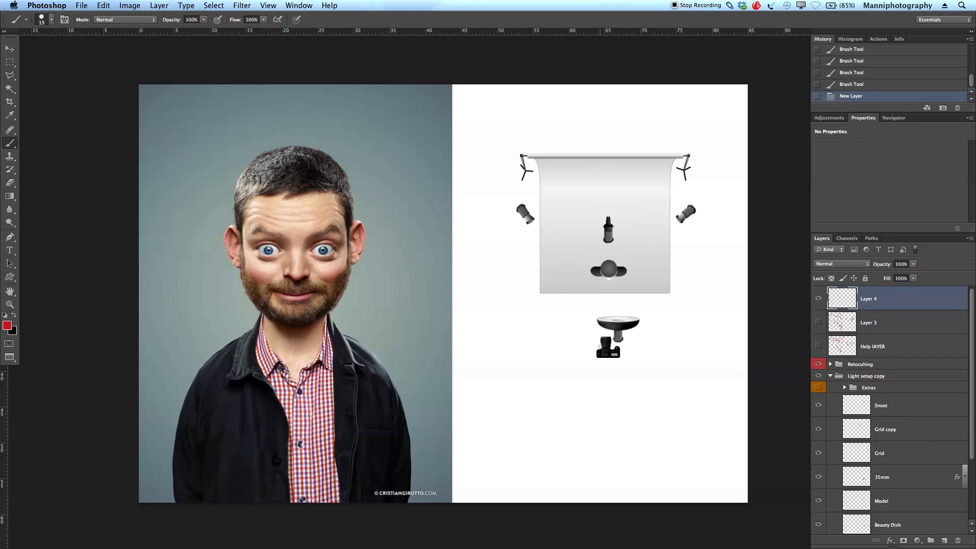
{"action": "mouse_move", "coordinate": [562, 277]}
{"action": "left_mouse_down"}
{"action": "mouse_move", "coordinate": [642, 281]}
{"action": "mouse_move", "coordinate": [645, 294]}
{"action": "mouse_move", "coordinate": [554, 315]}
{"action": "mouse_move", "coordinate": [644, 315]}
{"action": "left_mouse_up"}
{"action": "mouse_move", "coordinate": [668, 275]}
{"action": "left_mouse_down"}
{"action": "mouse_move", "coordinate": [624, 299]}
{"action": "mouse_move", "coordinate": [622, 281]}
{"action": "left_mouse_up"}
{"action": "mouse_move", "coordinate": [280, 328]}
{"action": "left_mouse_down"}
{"action": "mouse_move", "coordinate": [326, 316]}
{"action": "mouse_move", "coordinate": [272, 328]}
{"action": "mouse_move", "coordinate": [329, 318]}
{"action": "mouse_move", "coordinate": [290, 339]}
{"action": "mouse_move", "coordinate": [252, 328]}
{"action": "left_mouse_up"}
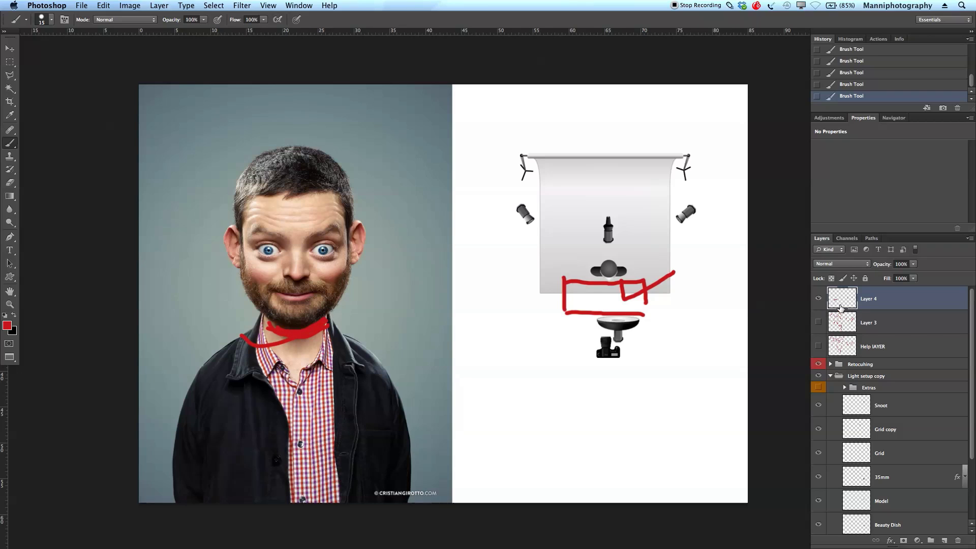
Hide Layer 4 and circle both irises in red on a new layer, using a close-up view of the face.
{"action": "left_click", "coordinate": [823, 299]}
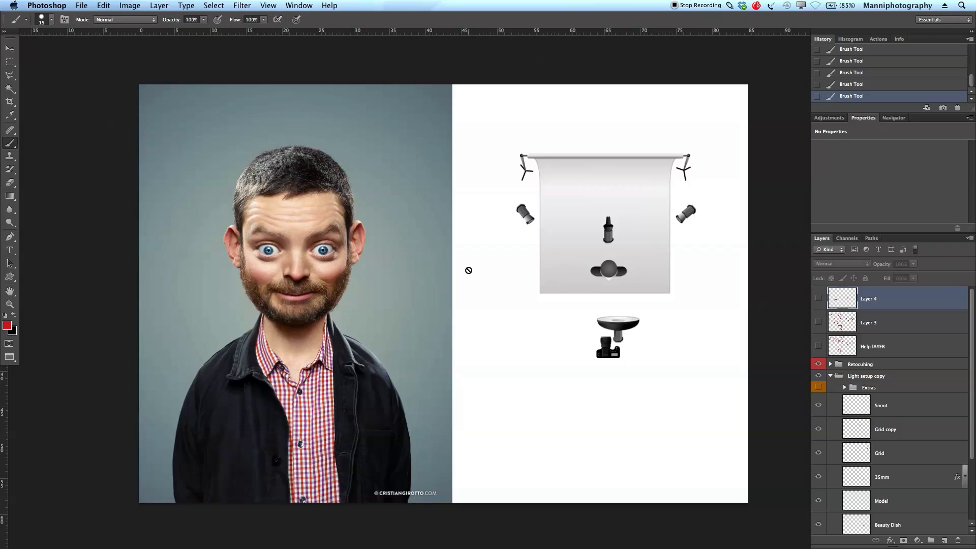
{"action": "key", "text": "z"}
{"action": "mouse_move", "coordinate": [289, 249]}
{"action": "left_mouse_down"}
{"action": "mouse_move", "coordinate": [320, 249]}
{"action": "mouse_move", "coordinate": [297, 257]}
{"action": "mouse_move", "coordinate": [306, 259]}
{"action": "left_mouse_up"}
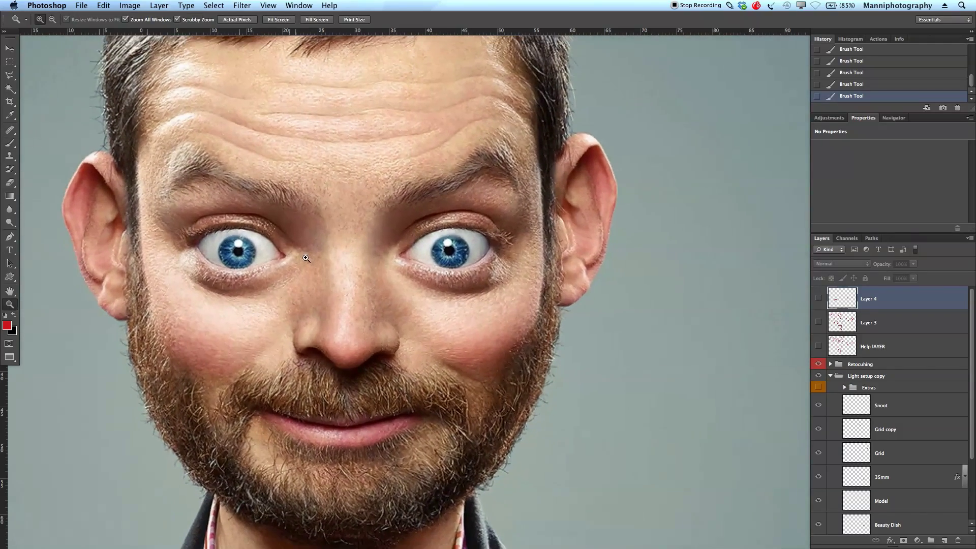
{"action": "left_click", "coordinate": [934, 542]}
{"action": "key", "text": "b"}
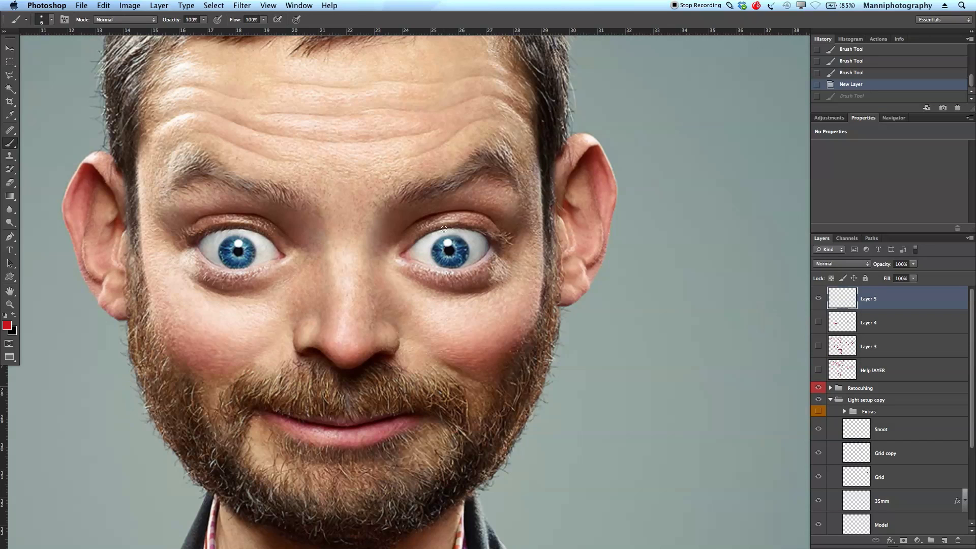
{"action": "left_click_drag", "start_coordinate": [447, 233], "coordinate": [445, 227]}
{"action": "mouse_move", "coordinate": [241, 225]}
{"action": "left_mouse_down"}
{"action": "mouse_move", "coordinate": [268, 238]}
{"action": "mouse_move", "coordinate": [242, 207]}
{"action": "left_mouse_up"}
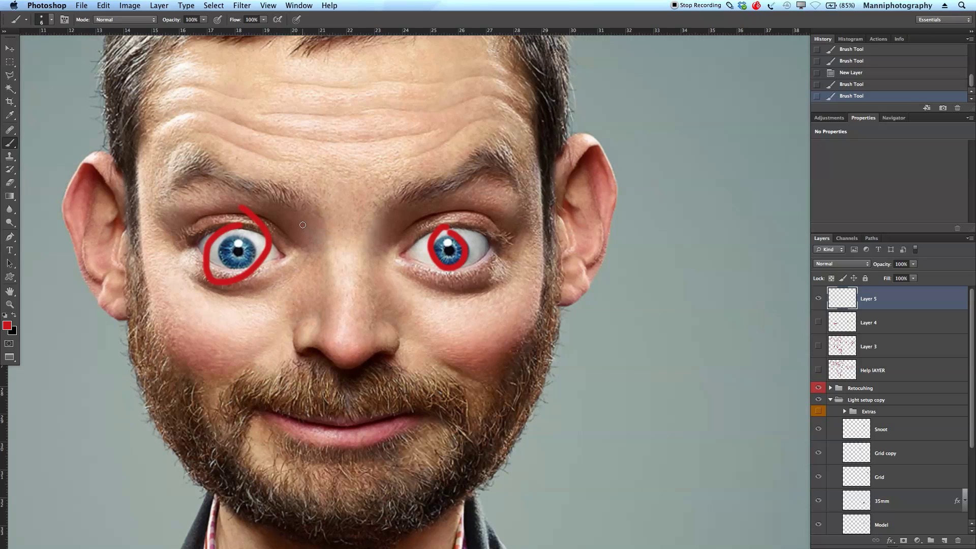
Return to the full view of the portrait and lighting diagram, and hide the eye markings on Layer 5.
{"action": "key", "text": "z"}
{"action": "left_click_drag", "start_coordinate": [407, 239], "coordinate": [413, 265]}
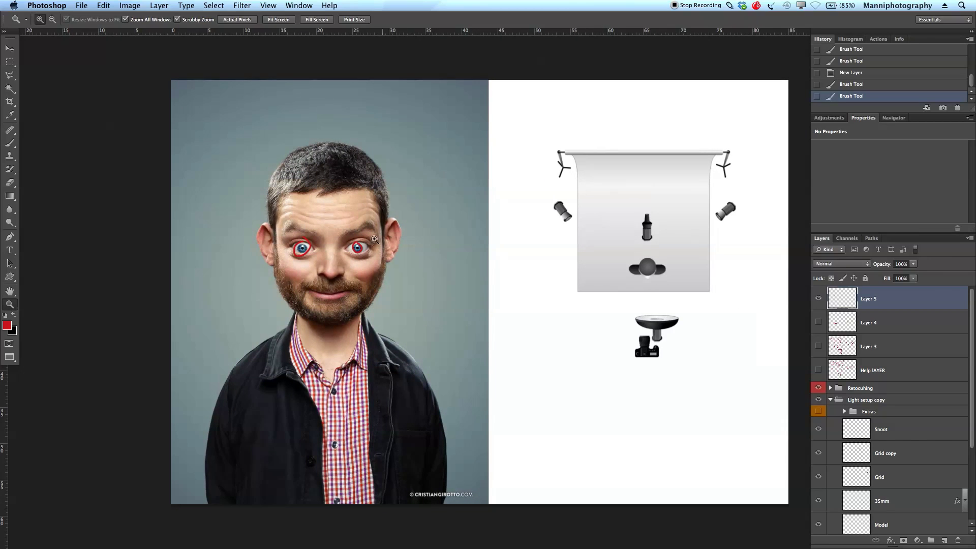
{"action": "left_click", "coordinate": [818, 299]}
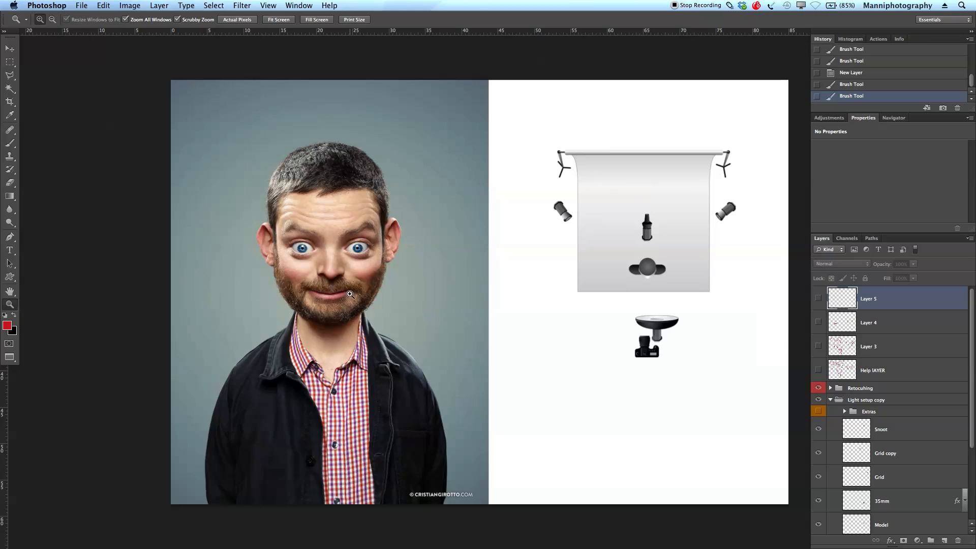
{"action": "scroll", "coordinate": [539, 298], "scroll_direction": "right", "scroll_amount": 2}
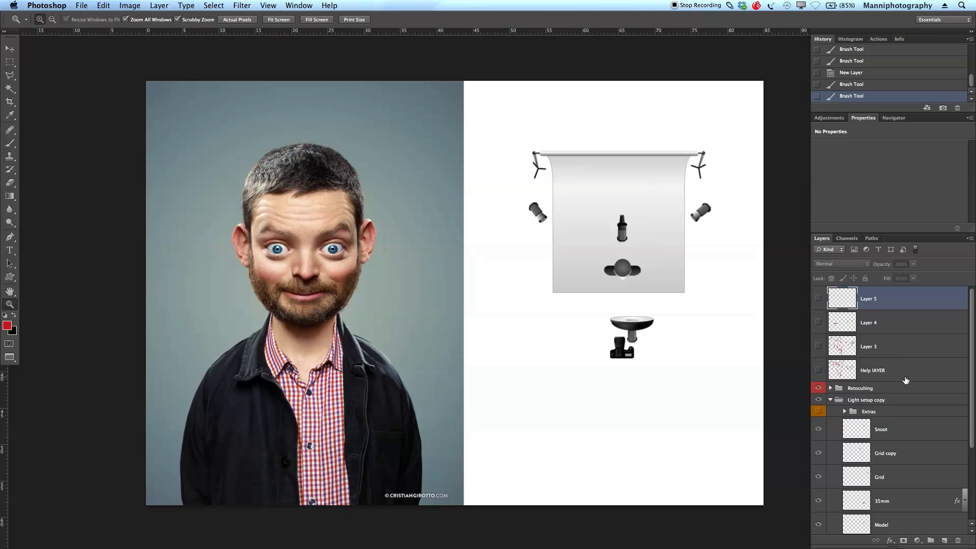
Collapse the Light setup copy group, toggle Layer 2 to compare the two portraits, and expand the retouching group.
{"action": "left_click_drag", "start_coordinate": [973, 348], "coordinate": [971, 405]}
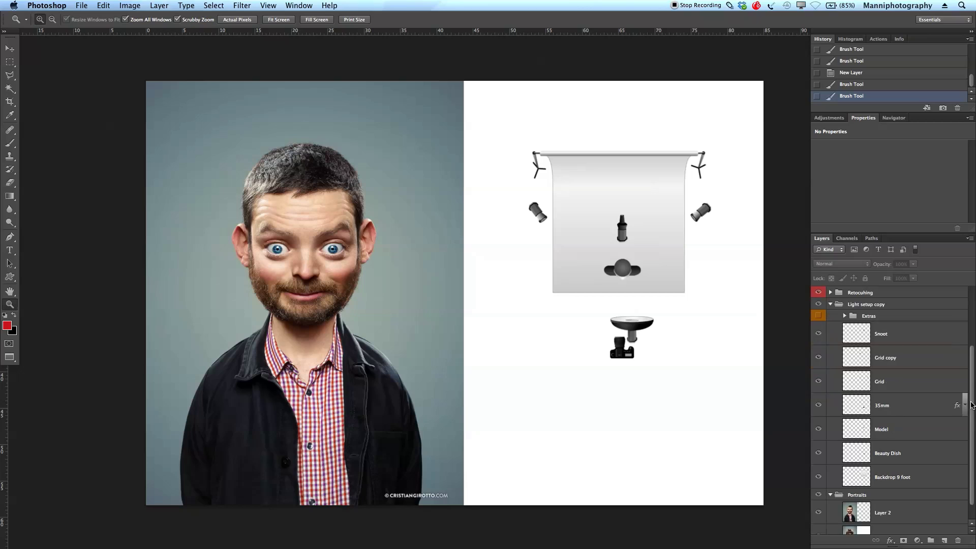
{"action": "left_click", "coordinate": [829, 304]}
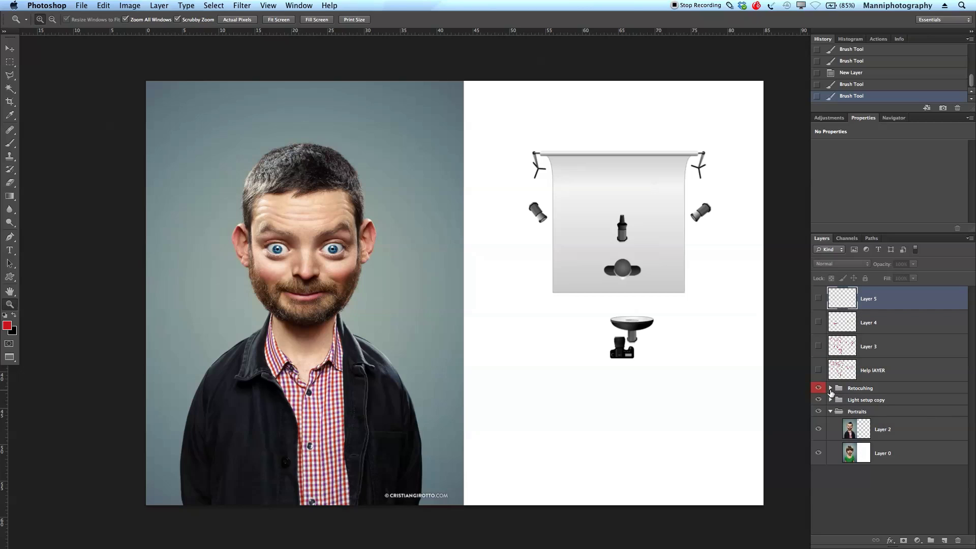
{"action": "left_click", "coordinate": [819, 429]}
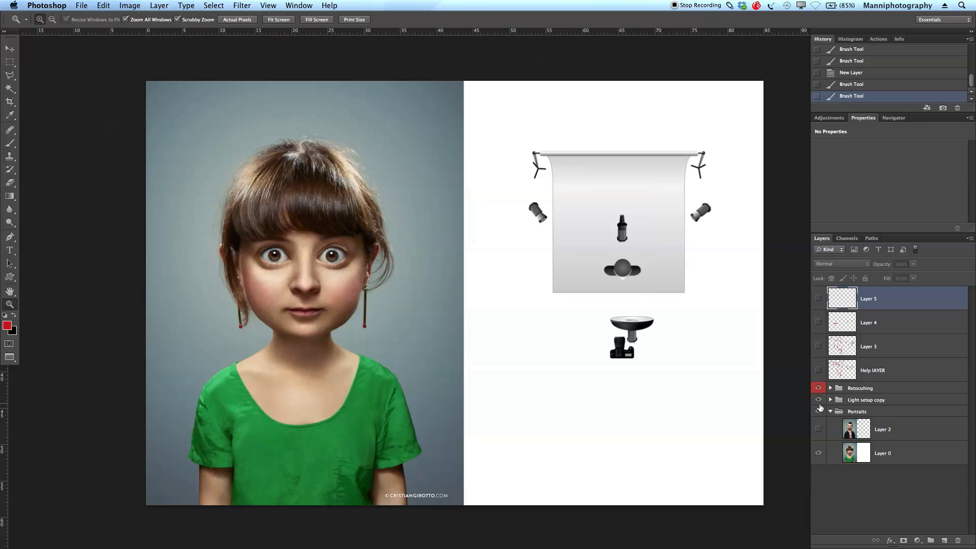
{"action": "left_click", "coordinate": [819, 430]}
{"action": "left_click", "coordinate": [830, 388]}
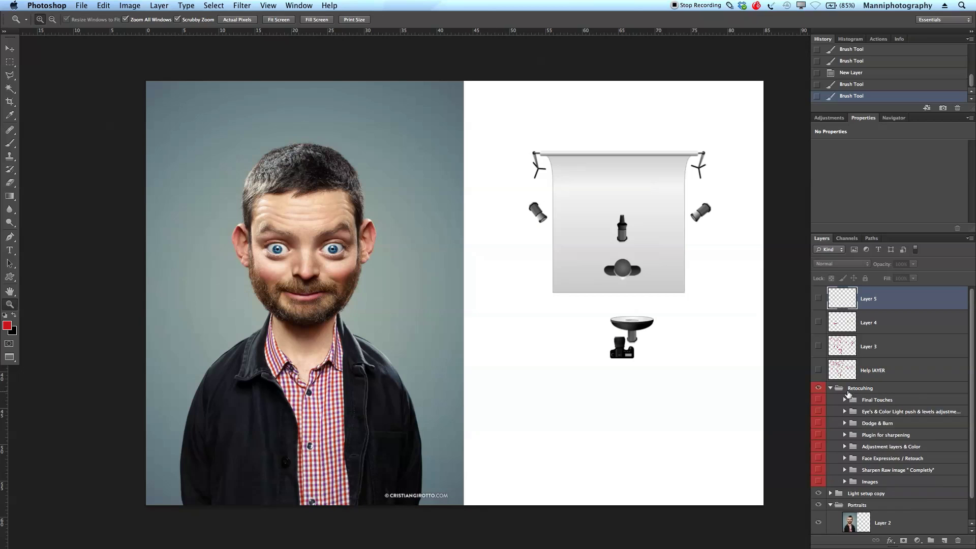
Hide the Light setup copy group and show the Images group in the Retouching group.
{"action": "scroll", "coordinate": [971, 367], "scroll_direction": "down", "scroll_amount": 1}
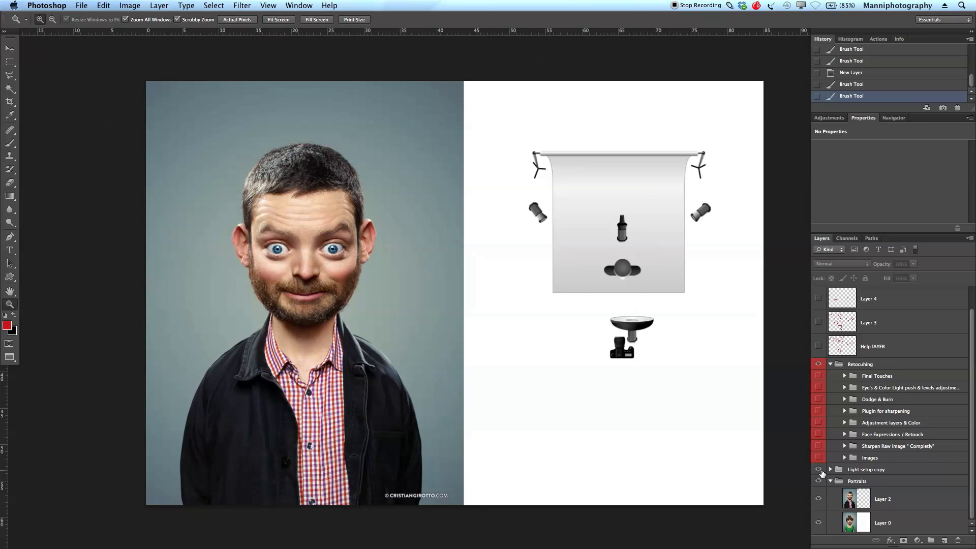
{"action": "left_click", "coordinate": [818, 469]}
{"action": "left_click", "coordinate": [818, 457]}
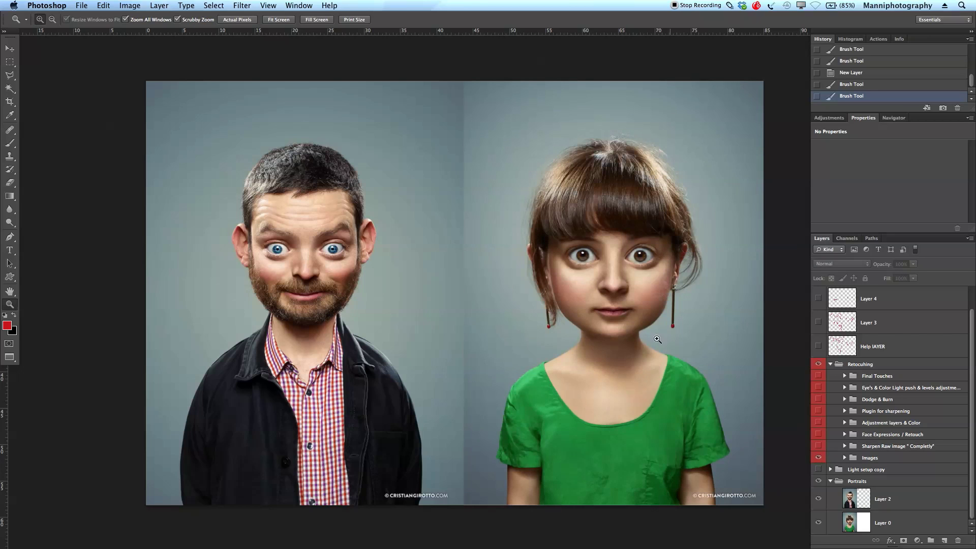
{"action": "left_click_drag", "start_coordinate": [705, 376], "coordinate": [661, 380]}
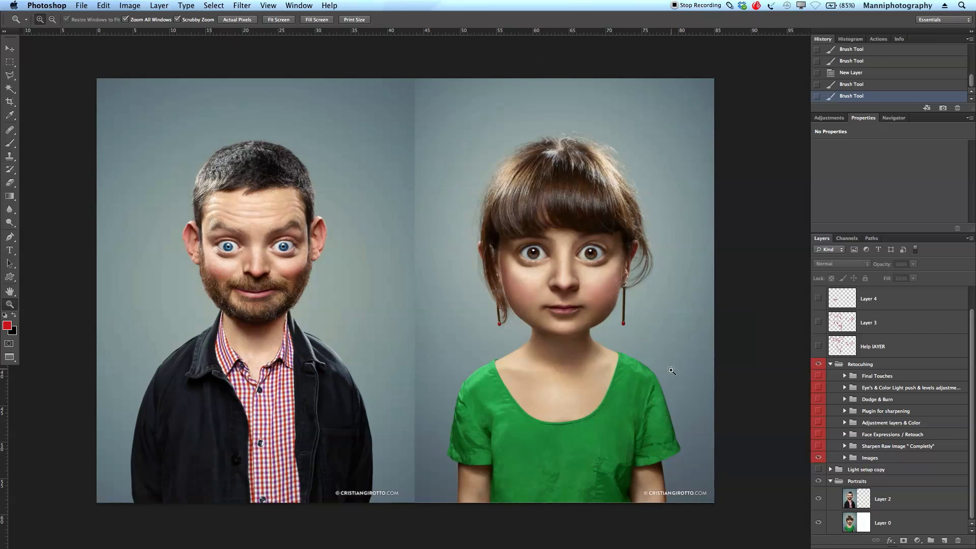
Show the Sharpen Raw image group, expand it to view its Camera raw sharpening layer, and collapse it.
{"action": "left_click", "coordinate": [819, 445]}
{"action": "left_click", "coordinate": [844, 446]}
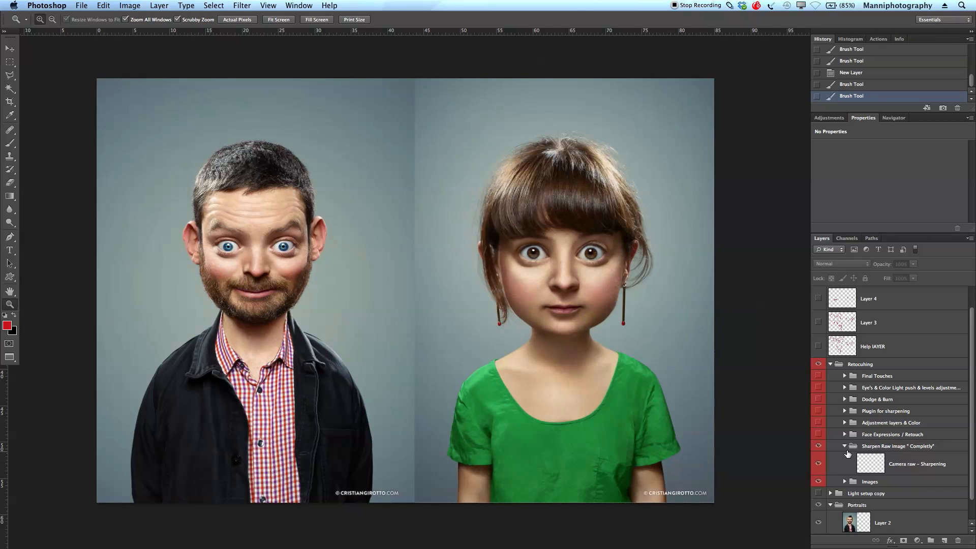
{"action": "left_click", "coordinate": [843, 446]}
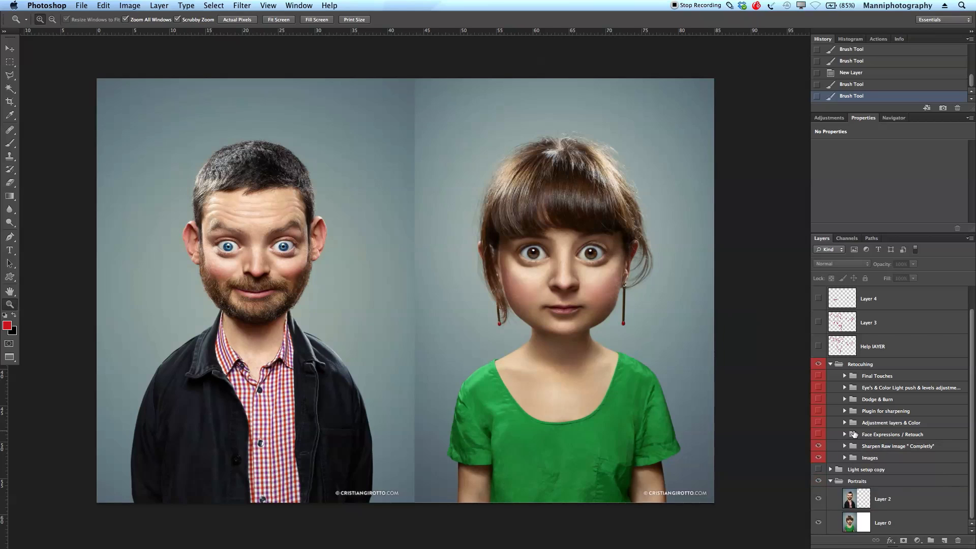
Expand the Face Expressions / Retouch group, display its background and warp notes, and collapse and hide it.
{"action": "left_click", "coordinate": [844, 436]}
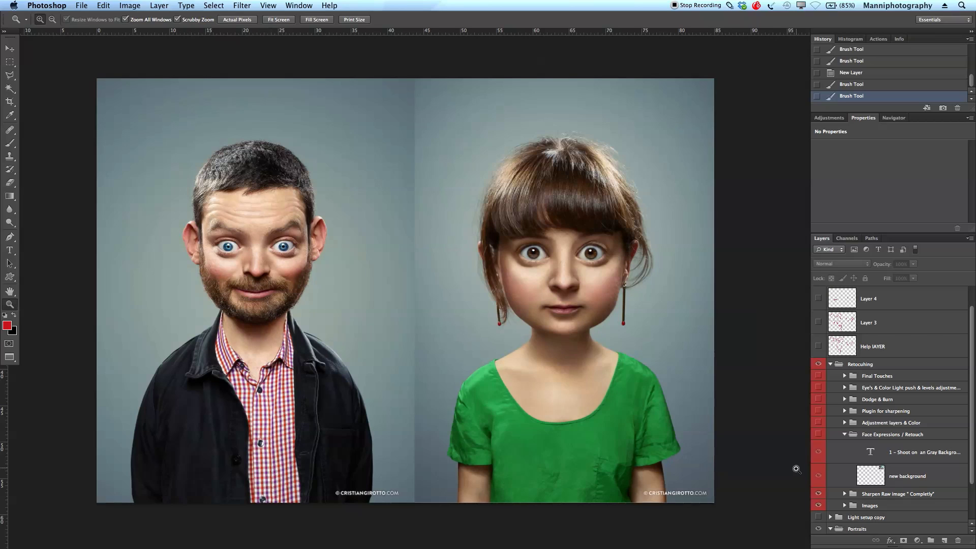
{"action": "left_click", "coordinate": [818, 452]}
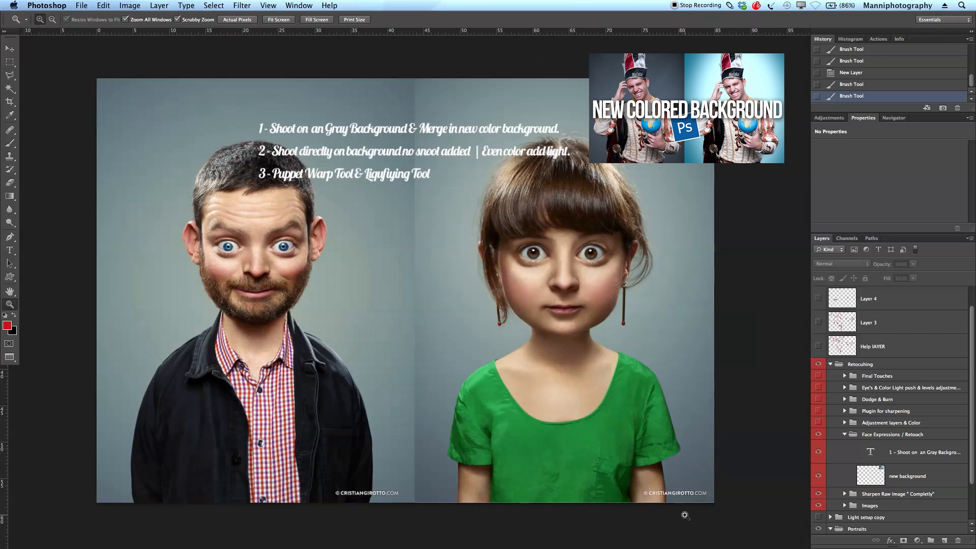
{"action": "left_click", "coordinate": [843, 434]}
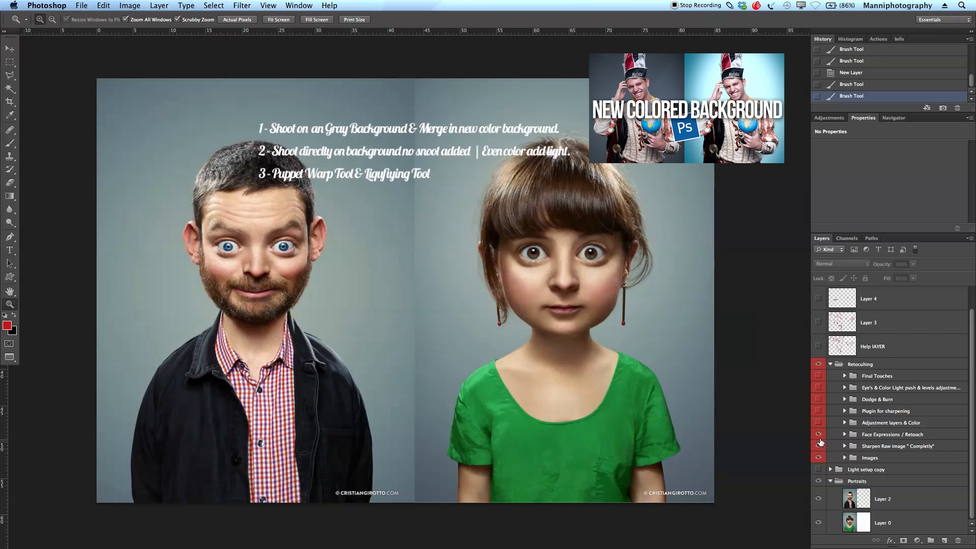
{"action": "left_click", "coordinate": [818, 434]}
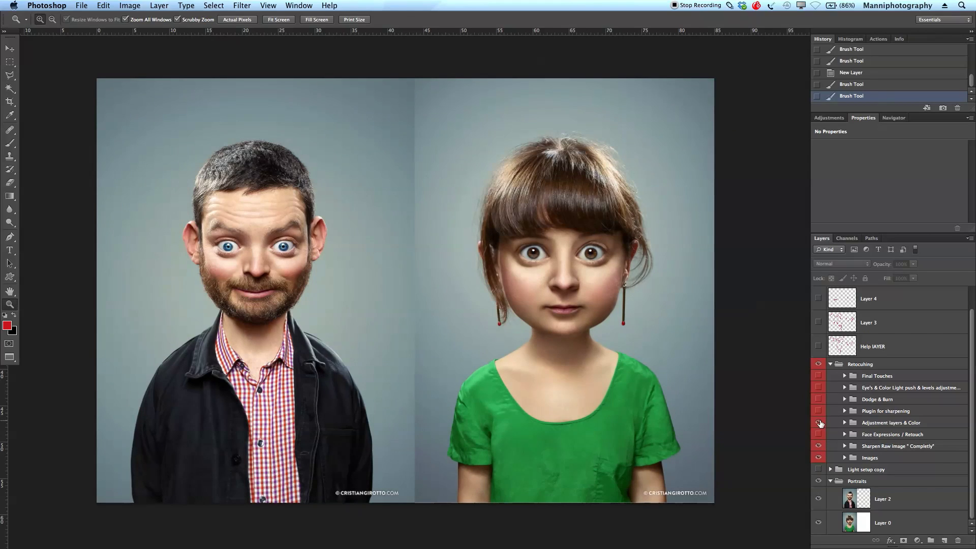
Expand the Adjustment layers & Color group, toggle Levels 1 to compare its effect, and leave only the solid color layer visible.
{"action": "left_click", "coordinate": [844, 423]}
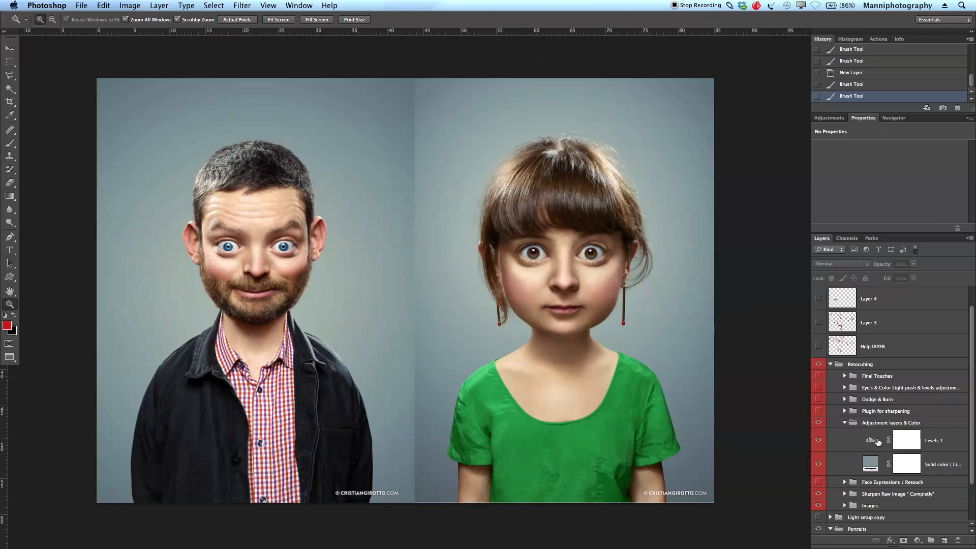
{"action": "scroll", "coordinate": [827, 445], "scroll_direction": "down", "scroll_amount": 3}
{"action": "left_click", "coordinate": [818, 416]}
{"action": "left_click", "coordinate": [818, 393]}
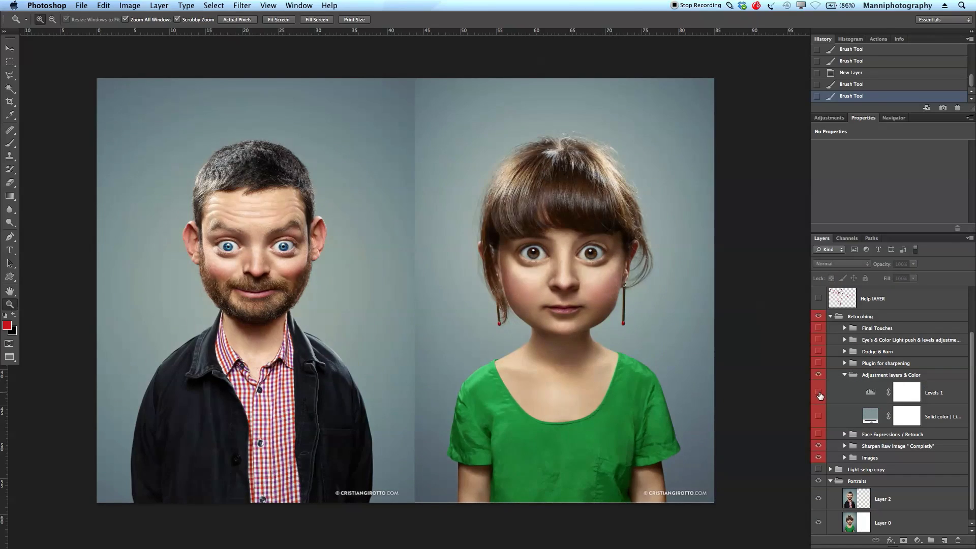
{"action": "left_click", "coordinate": [818, 393]}
{"action": "left_click", "coordinate": [818, 392]}
{"action": "left_click", "coordinate": [818, 416]}
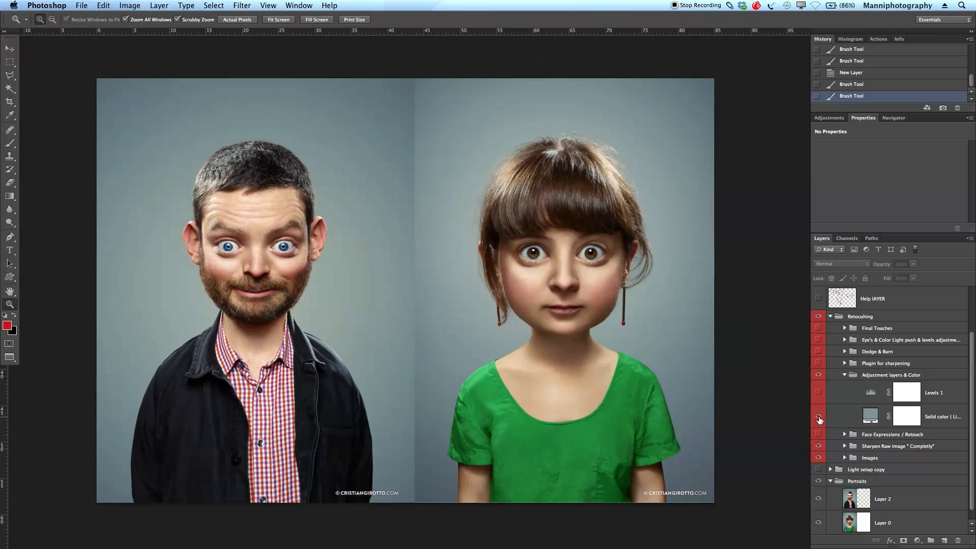
Set the solid color layer's blend mode to Normal and try its opacity at 98% and 55%.
{"action": "left_click", "coordinate": [870, 416]}
{"action": "left_click", "coordinate": [862, 264]}
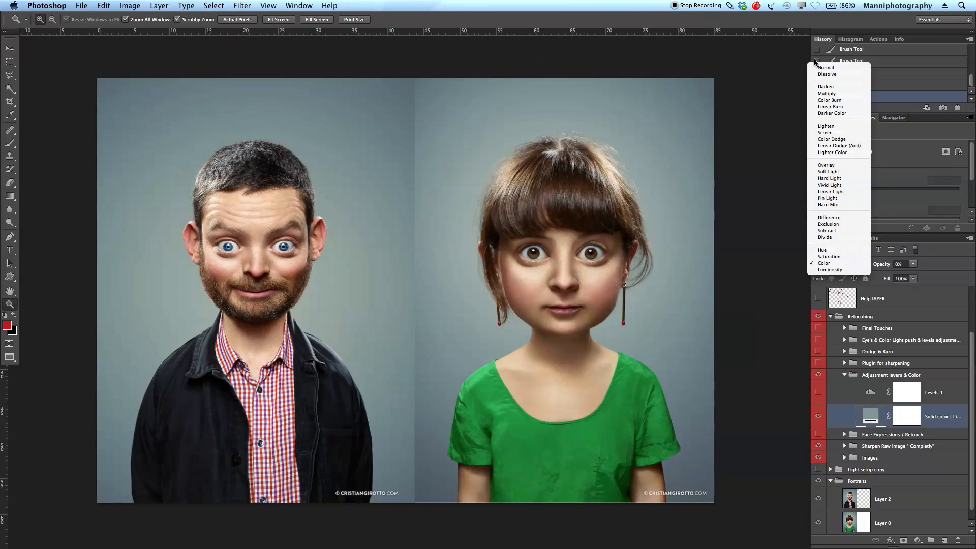
{"action": "left_click", "coordinate": [833, 65]}
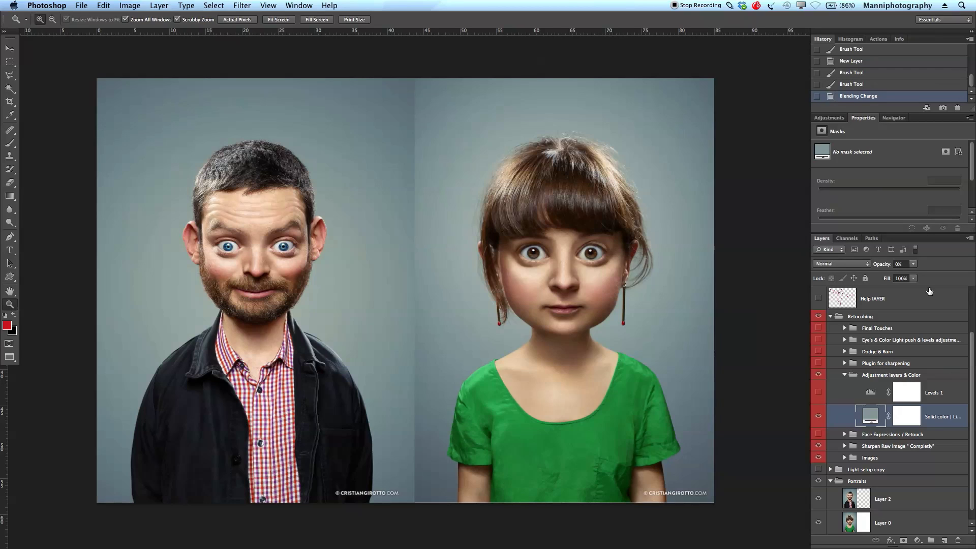
{"action": "left_click_drag", "start_coordinate": [913, 264], "coordinate": [944, 268]}
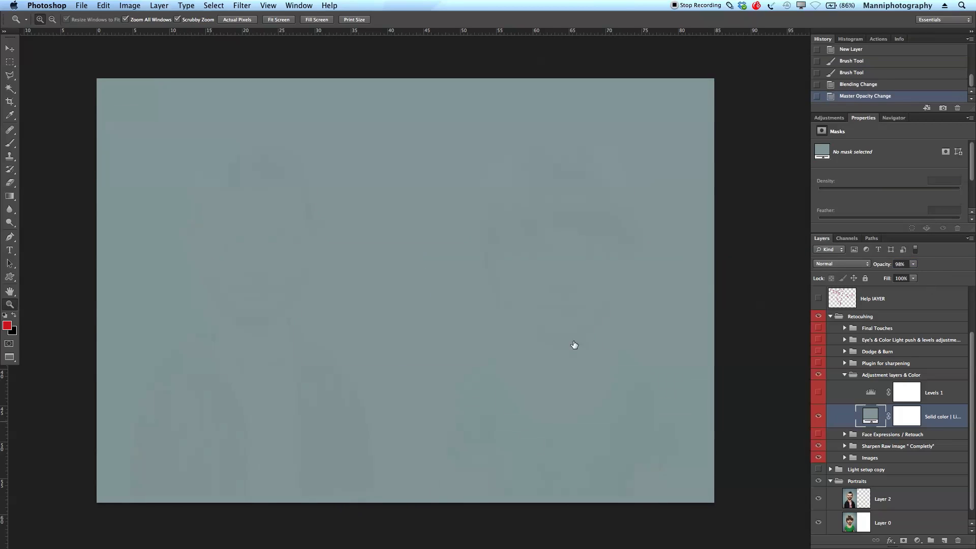
{"action": "left_click_drag", "start_coordinate": [883, 265], "coordinate": [871, 266]}
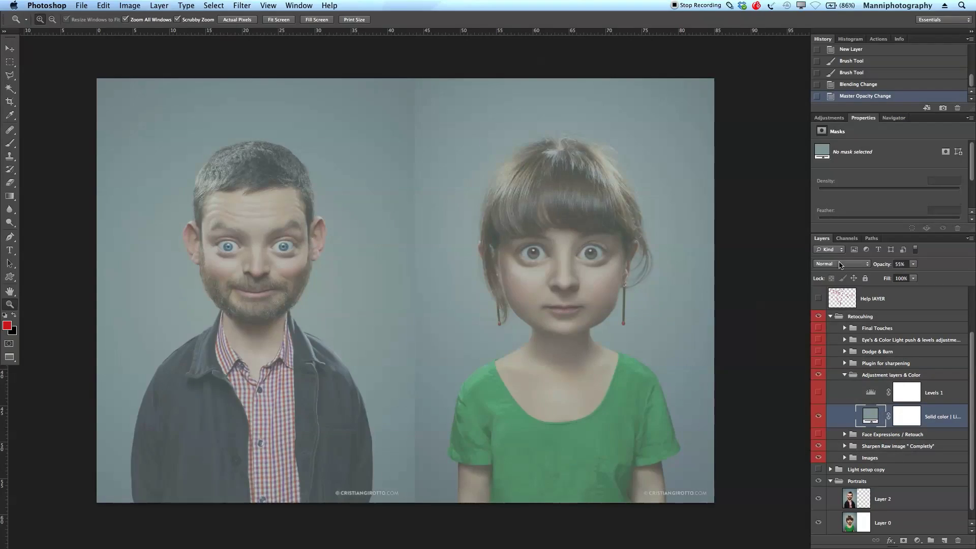
Set the solid color layer's blend mode to Color and its opacity to 8%, and collapse the adjustment group.
{"action": "left_click", "coordinate": [839, 265]}
{"action": "left_click", "coordinate": [836, 466]}
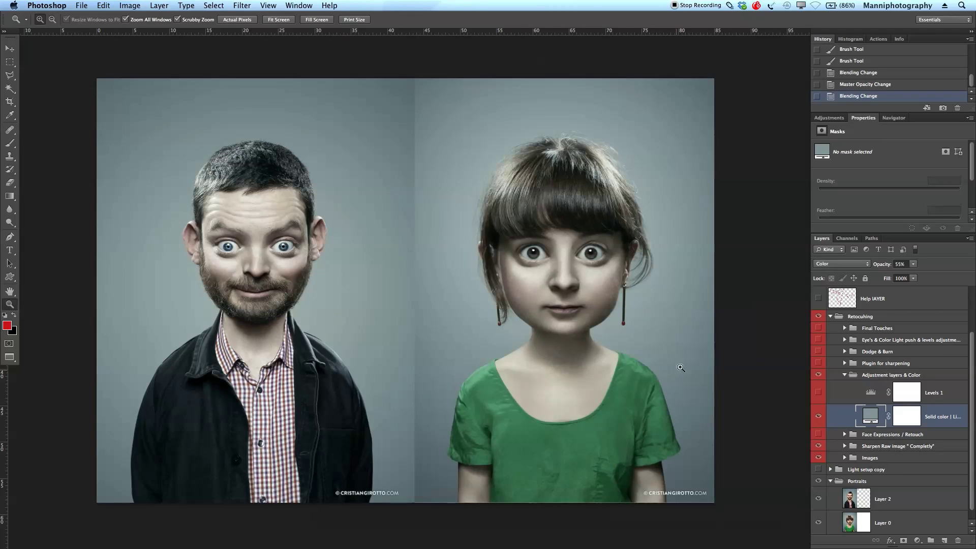
{"action": "mouse_move", "coordinate": [881, 268]}
{"action": "left_mouse_down"}
{"action": "mouse_move", "coordinate": [859, 266]}
{"action": "mouse_move", "coordinate": [887, 268]}
{"action": "left_mouse_up"}
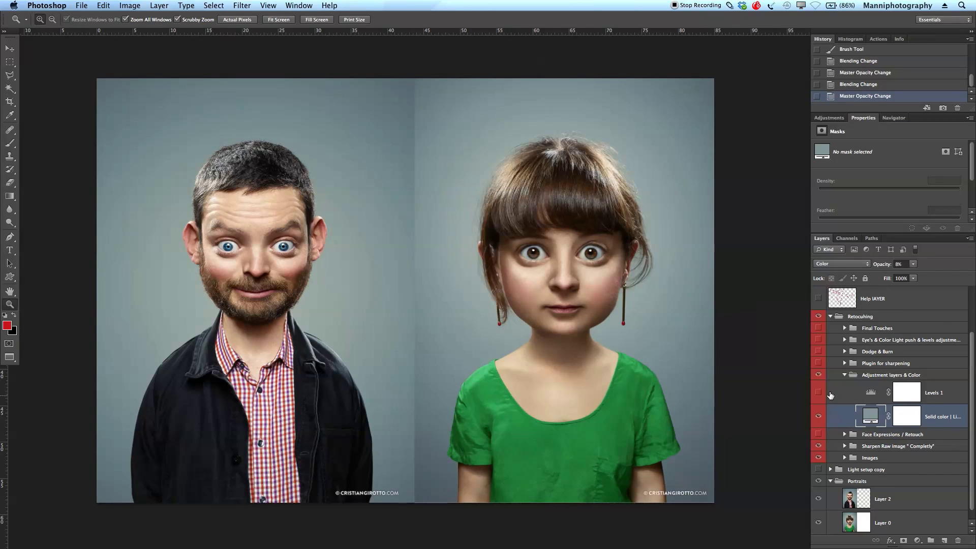
{"action": "left_click", "coordinate": [844, 375]}
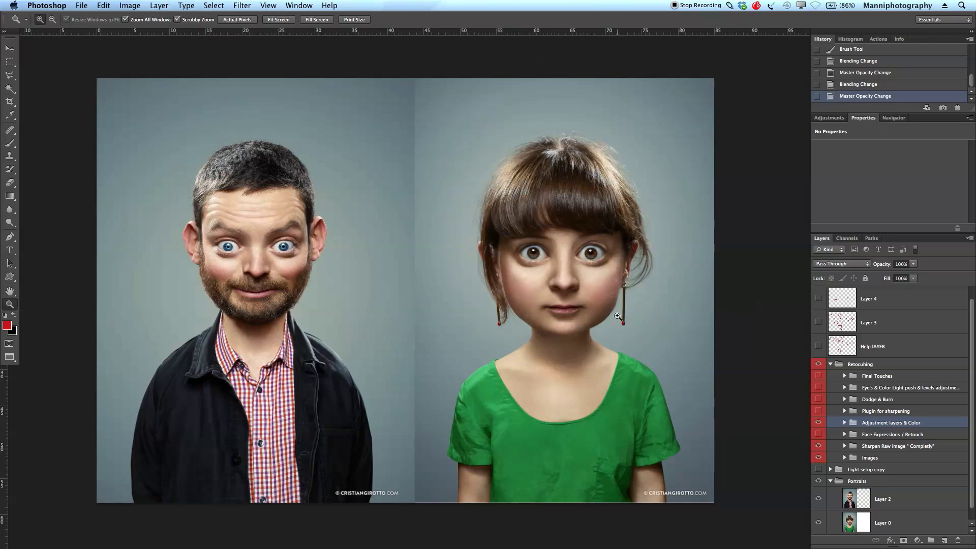
Show and expand the Plugin for sharpening group, go through its Nik Software and Topaz Labs layers, and collapse it.
{"action": "left_click", "coordinate": [818, 411]}
{"action": "left_click", "coordinate": [844, 411]}
{"action": "left_click", "coordinate": [844, 428]}
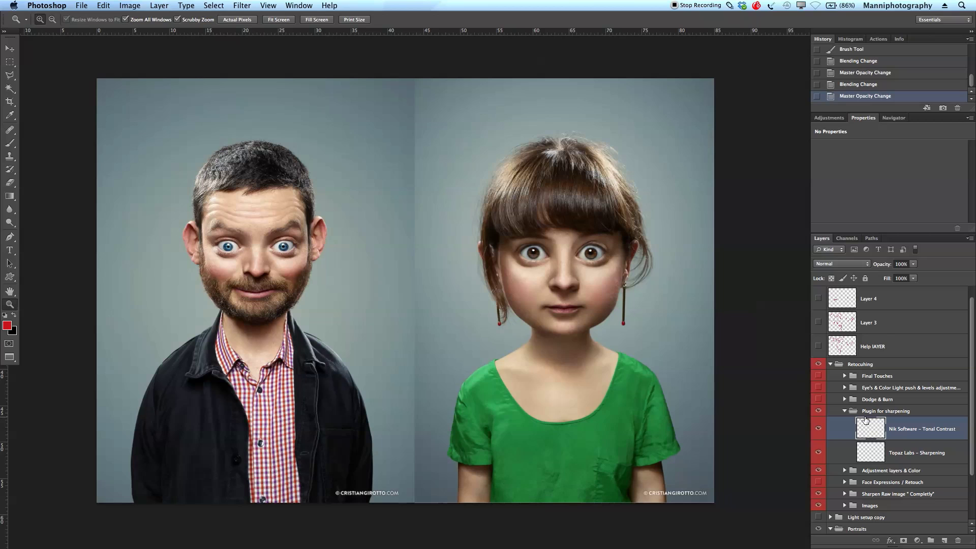
{"action": "left_click", "coordinate": [903, 455]}
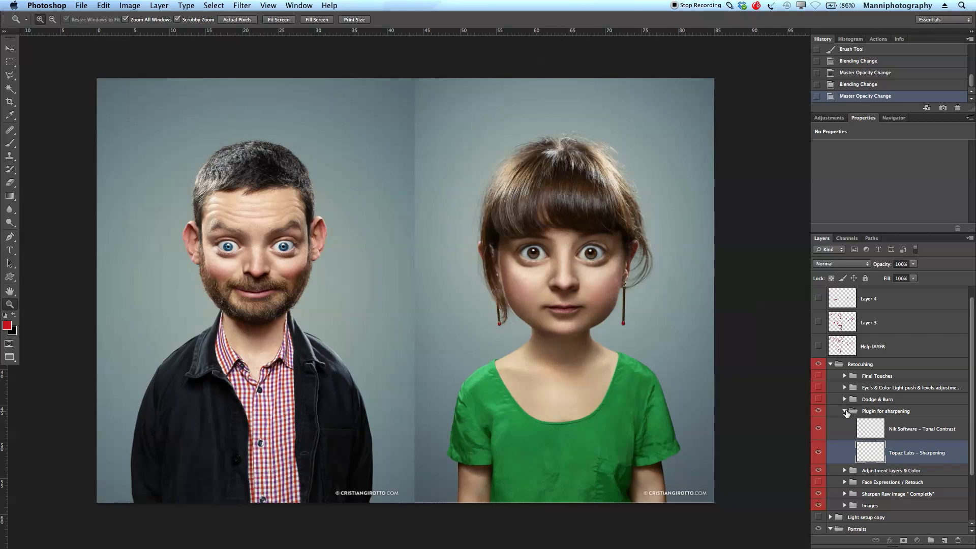
{"action": "left_click", "coordinate": [844, 411]}
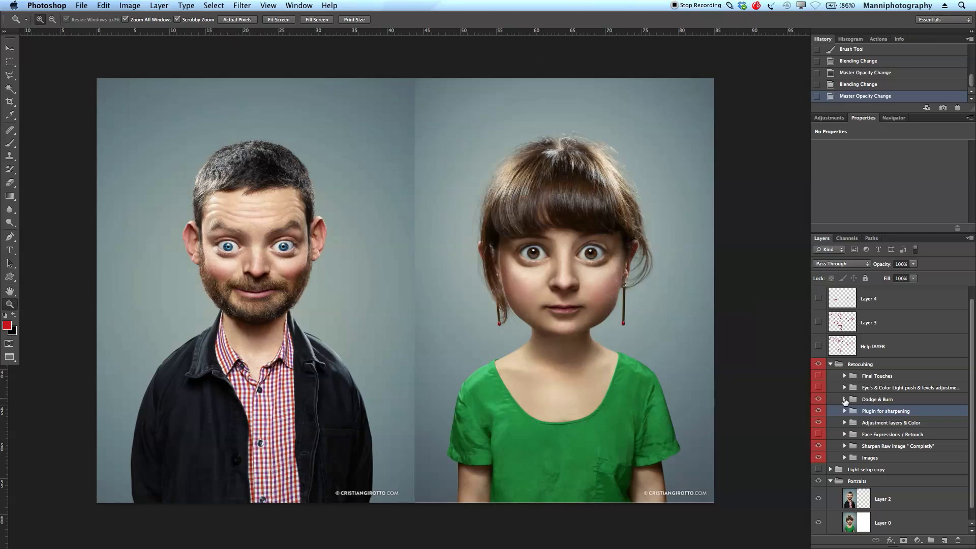
Expand the Dodge & Burn group and, on Hard layers, brush red strokes over the man's jaw, mouth and under-eye areas.
{"action": "left_click", "coordinate": [844, 400]}
{"action": "left_click", "coordinate": [884, 412]}
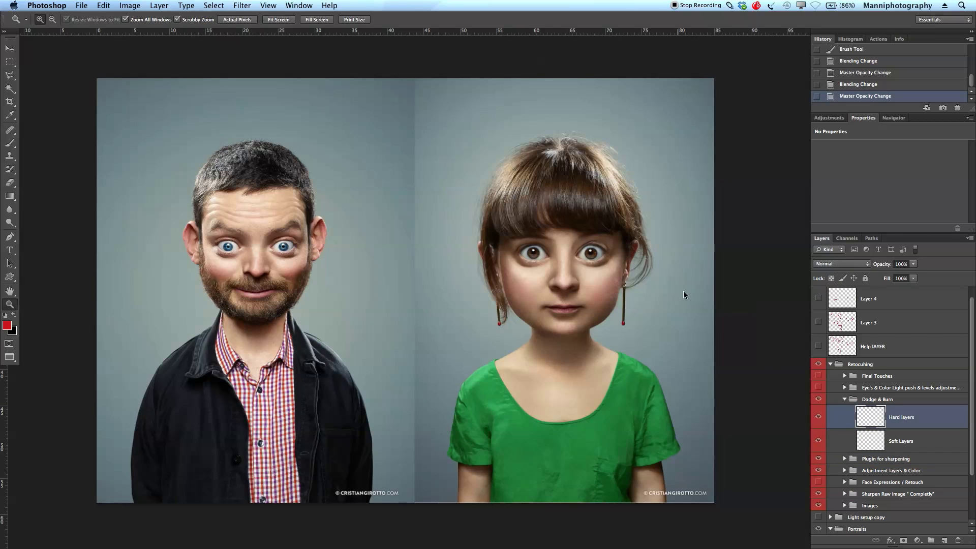
{"action": "key", "text": "b"}
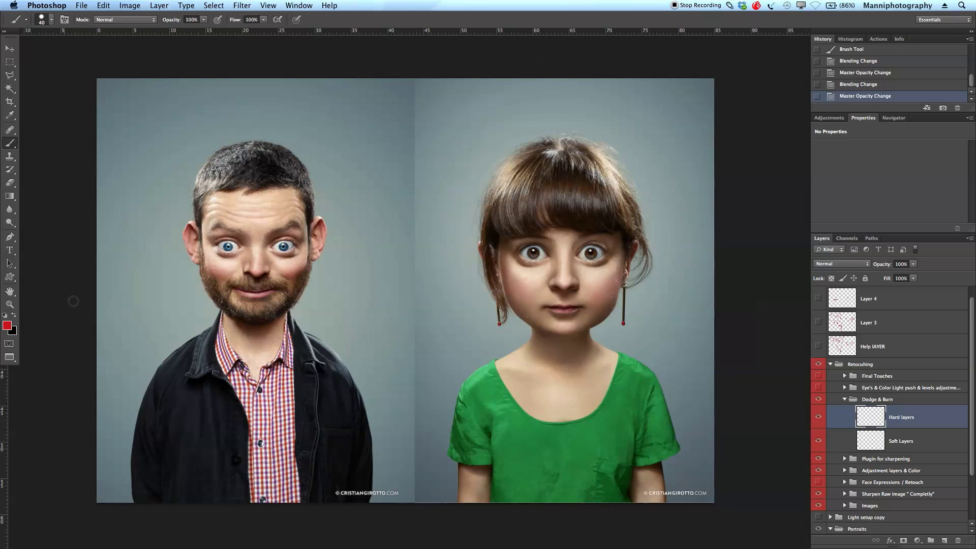
{"action": "key", "text": "bracketright"}
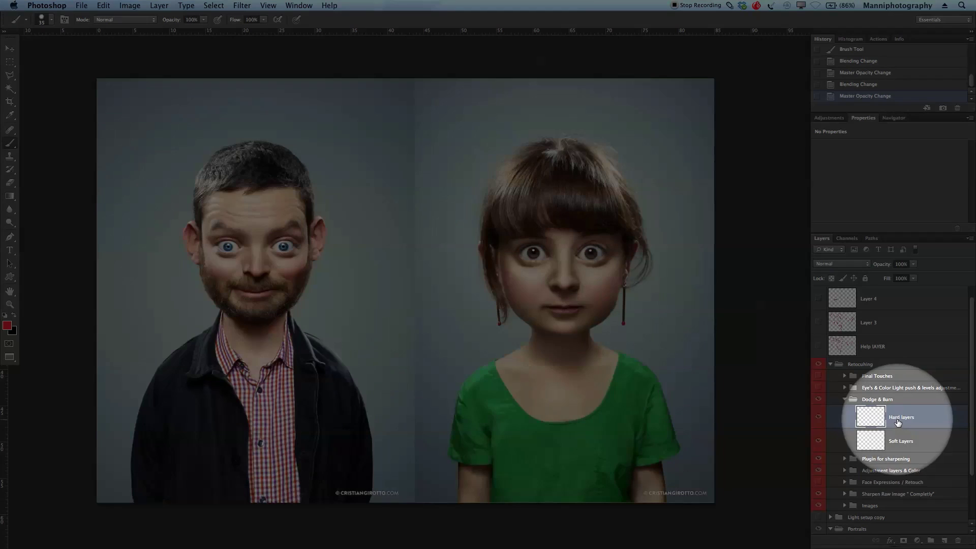
{"action": "left_click", "coordinate": [897, 441]}
{"action": "left_click", "coordinate": [895, 424]}
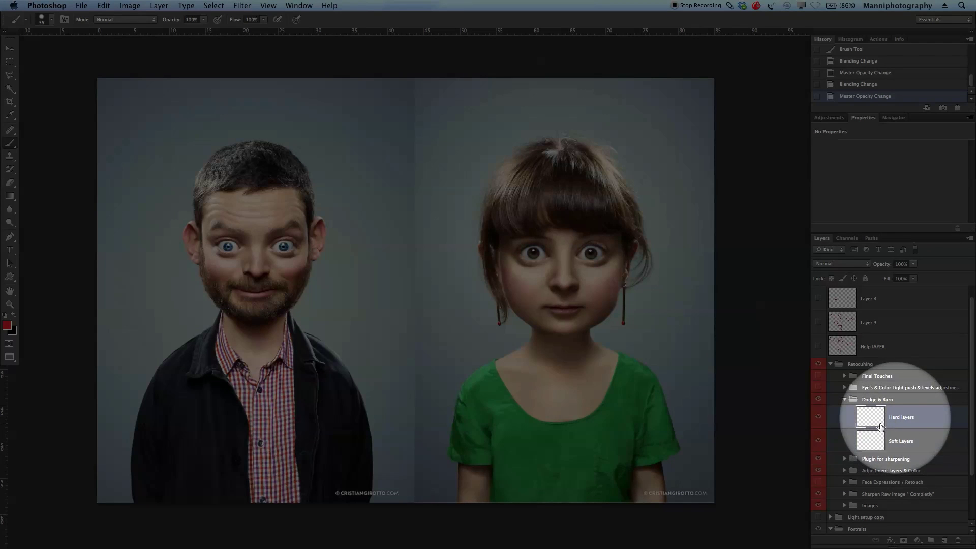
{"action": "mouse_move", "coordinate": [205, 259]}
{"action": "left_mouse_down"}
{"action": "mouse_move", "coordinate": [239, 308]}
{"action": "mouse_move", "coordinate": [252, 283]}
{"action": "mouse_move", "coordinate": [282, 283]}
{"action": "left_mouse_up"}
{"action": "mouse_move", "coordinate": [228, 306]}
{"action": "left_mouse_down"}
{"action": "mouse_move", "coordinate": [272, 305]}
{"action": "mouse_move", "coordinate": [281, 287]}
{"action": "mouse_move", "coordinate": [246, 328]}
{"action": "left_mouse_up"}
{"action": "key", "text": "bracketleft"}
{"action": "key", "text": "bracketleft"}
{"action": "left_click_drag", "start_coordinate": [223, 256], "coordinate": [302, 255]}
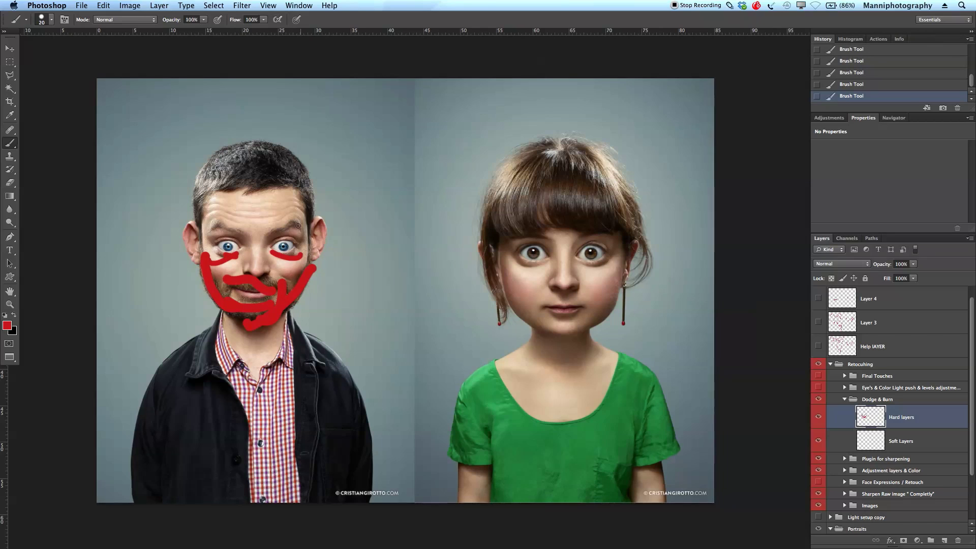
Mark the man's eyebrows, temple and forehead wrinkles with finer red strokes, and undo the last stroke.
{"action": "left_click_drag", "start_coordinate": [235, 229], "coordinate": [204, 237]}
{"action": "mouse_move", "coordinate": [197, 219]}
{"action": "left_mouse_down"}
{"action": "mouse_move", "coordinate": [229, 191]}
{"action": "mouse_move", "coordinate": [239, 192]}
{"action": "mouse_move", "coordinate": [242, 220]}
{"action": "mouse_move", "coordinate": [285, 214]}
{"action": "left_mouse_up"}
{"action": "key", "text": "bracketleft"}
{"action": "key", "text": "bracketleft"}
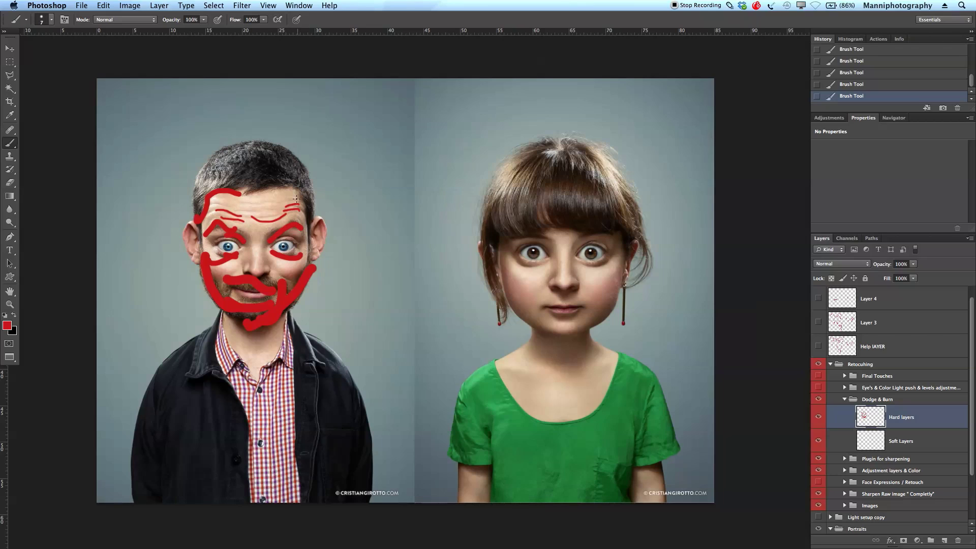
{"action": "key", "text": "bracketright"}
{"action": "key", "text": "bracketright"}
{"action": "key", "text": "bracketright"}
{"action": "key", "text": "bracketright"}
{"action": "key", "text": "ctrl+z"}
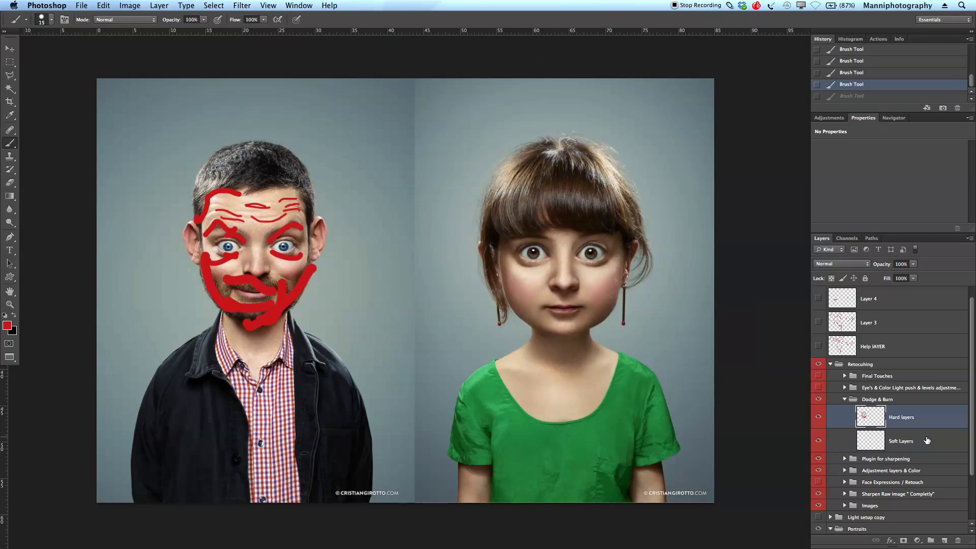
On Soft Layers, mark both sides of the man's nose and draw four long red lines down his jacket and shirt.
{"action": "left_click", "coordinate": [902, 440]}
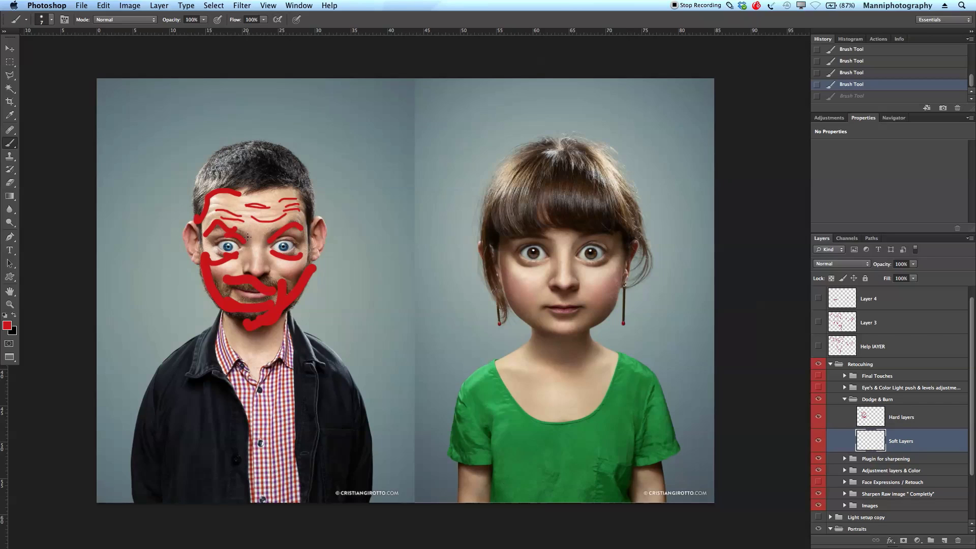
{"action": "left_click_drag", "start_coordinate": [247, 236], "coordinate": [246, 272]}
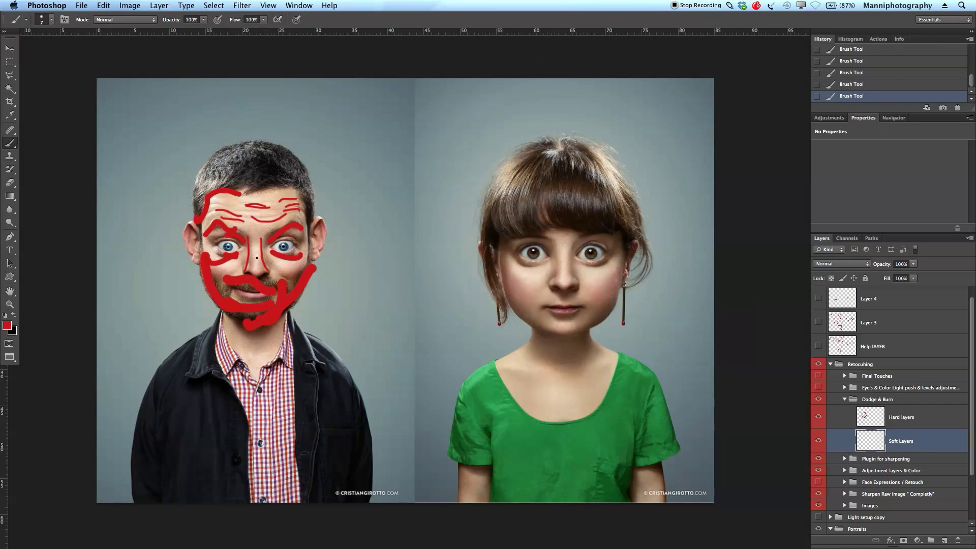
{"action": "key", "text": "bracketright"}
{"action": "left_click_drag", "start_coordinate": [191, 383], "coordinate": [171, 467]}
{"action": "left_click_drag", "start_coordinate": [224, 370], "coordinate": [215, 444]}
{"action": "left_click_drag", "start_coordinate": [269, 372], "coordinate": [254, 460]}
{"action": "left_click_drag", "start_coordinate": [303, 394], "coordinate": [302, 451]}
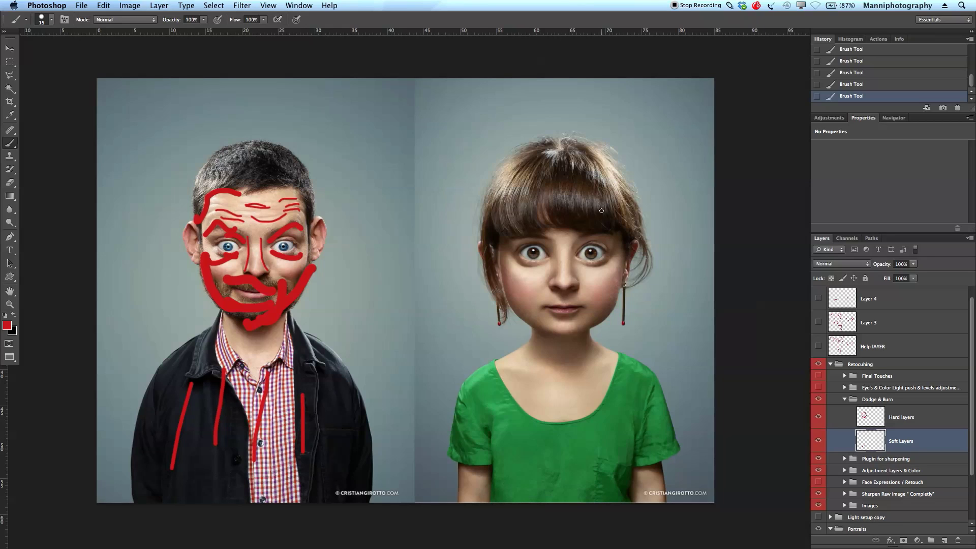
Draw a red arc around the woman's head, and paint thick size 60 strokes under her chin and on both cheeks.
{"action": "mouse_move", "coordinate": [644, 180]}
{"action": "left_mouse_down"}
{"action": "mouse_move", "coordinate": [431, 231]}
{"action": "mouse_move", "coordinate": [466, 365]}
{"action": "left_mouse_up"}
{"action": "key", "text": "bracketright"}
{"action": "key", "text": "bracketright"}
{"action": "key", "text": "bracketright"}
{"action": "key", "text": "bracketright"}
{"action": "key", "text": "bracketright"}
{"action": "mouse_move", "coordinate": [521, 338]}
{"action": "left_mouse_down"}
{"action": "mouse_move", "coordinate": [587, 357]}
{"action": "mouse_move", "coordinate": [603, 336]}
{"action": "left_mouse_up"}
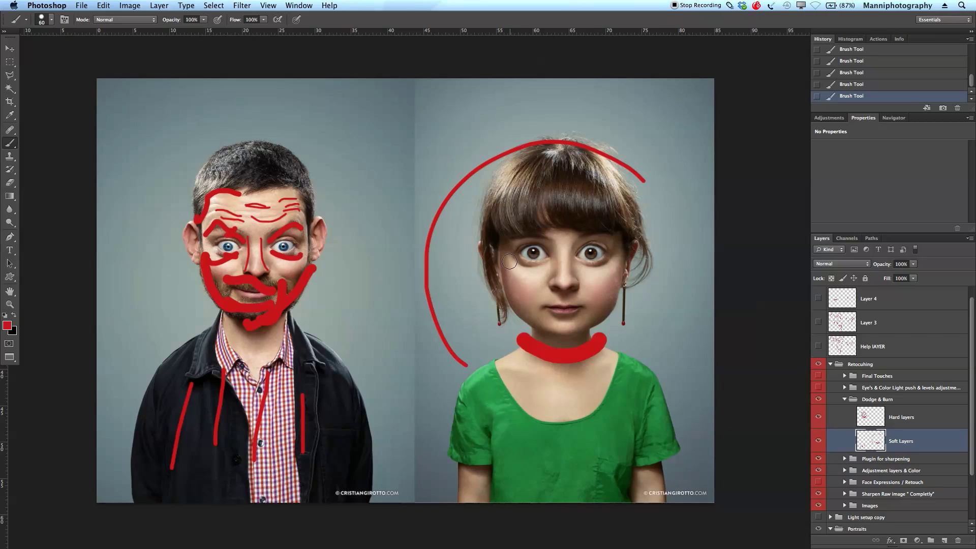
{"action": "left_click_drag", "start_coordinate": [509, 265], "coordinate": [531, 294]}
{"action": "left_click_drag", "start_coordinate": [619, 265], "coordinate": [584, 305]}
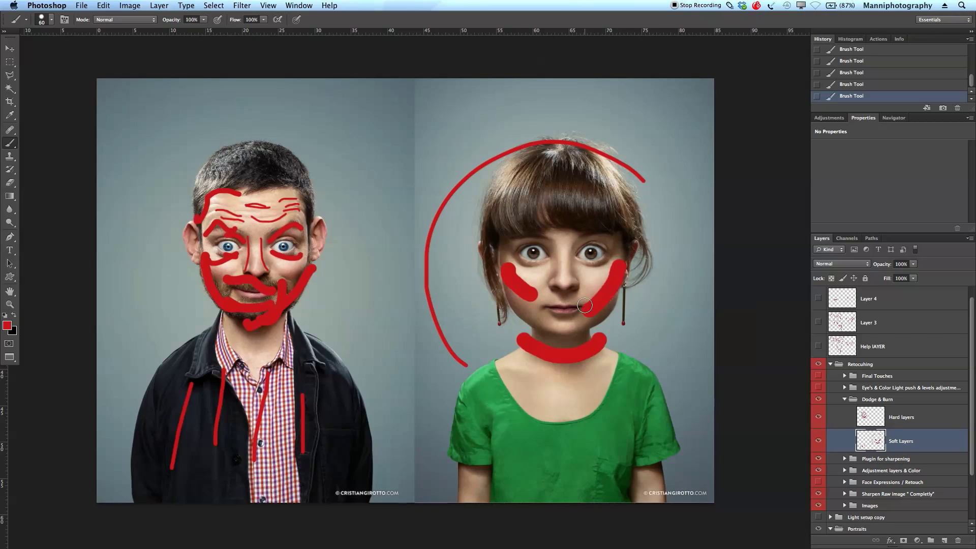
Mark both sides of the woman's nose and her eyebrows with thin red brush strokes.
{"action": "key", "text": "bracketleft"}
{"action": "key", "text": "bracketleft"}
{"action": "key", "text": "bracketleft"}
{"action": "key", "text": "bracketleft"}
{"action": "key", "text": "bracketleft"}
{"action": "left_click_drag", "start_coordinate": [558, 250], "coordinate": [556, 278]}
{"action": "left_click_drag", "start_coordinate": [499, 231], "coordinate": [641, 223]}
{"action": "key", "text": "bracketright"}
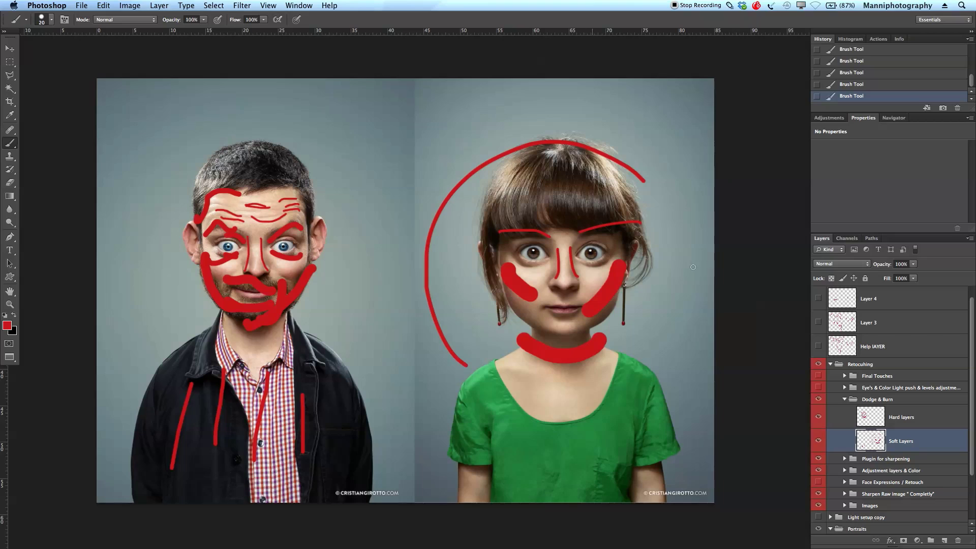
On Hard layers, paint thick size 60 red strokes over the woman's fringe and the upper sides of her hair.
{"action": "left_click", "coordinate": [892, 426]}
{"action": "key", "text": "bracketright"}
{"action": "key", "text": "bracketright"}
{"action": "key", "text": "bracketright"}
{"action": "key", "text": "bracketright"}
{"action": "mouse_move", "coordinate": [523, 185]}
{"action": "left_mouse_down"}
{"action": "mouse_move", "coordinate": [517, 164]}
{"action": "mouse_move", "coordinate": [503, 243]}
{"action": "left_mouse_up"}
{"action": "mouse_move", "coordinate": [538, 169]}
{"action": "left_mouse_down"}
{"action": "mouse_move", "coordinate": [530, 206]}
{"action": "mouse_move", "coordinate": [602, 202]}
{"action": "mouse_move", "coordinate": [618, 171]}
{"action": "mouse_move", "coordinate": [644, 229]}
{"action": "left_mouse_up"}
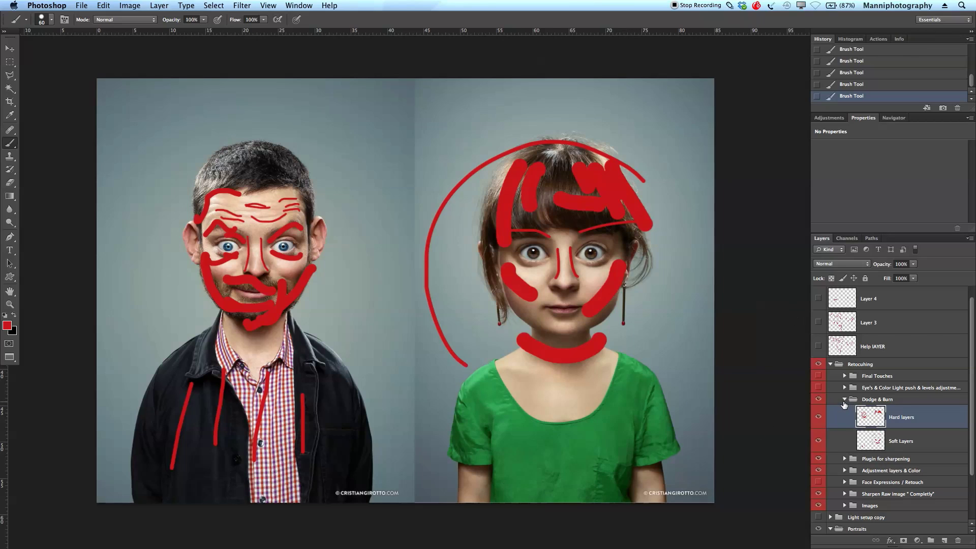
Collapse and hide the Dodge & Burn group, and show and select the Eye's & Color Light push & levels group.
{"action": "left_click", "coordinate": [844, 400]}
{"action": "left_click", "coordinate": [817, 399]}
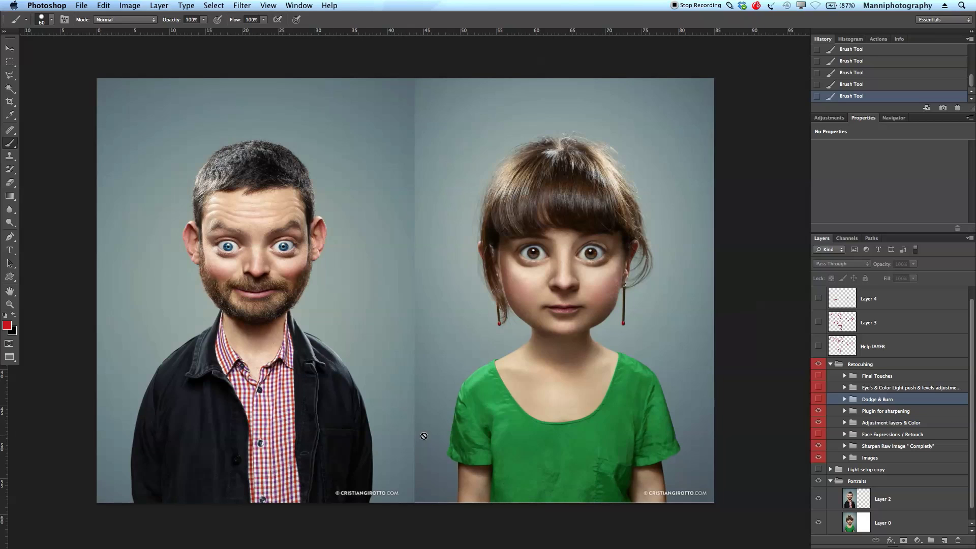
{"action": "left_click", "coordinate": [818, 387]}
{"action": "left_click", "coordinate": [870, 388]}
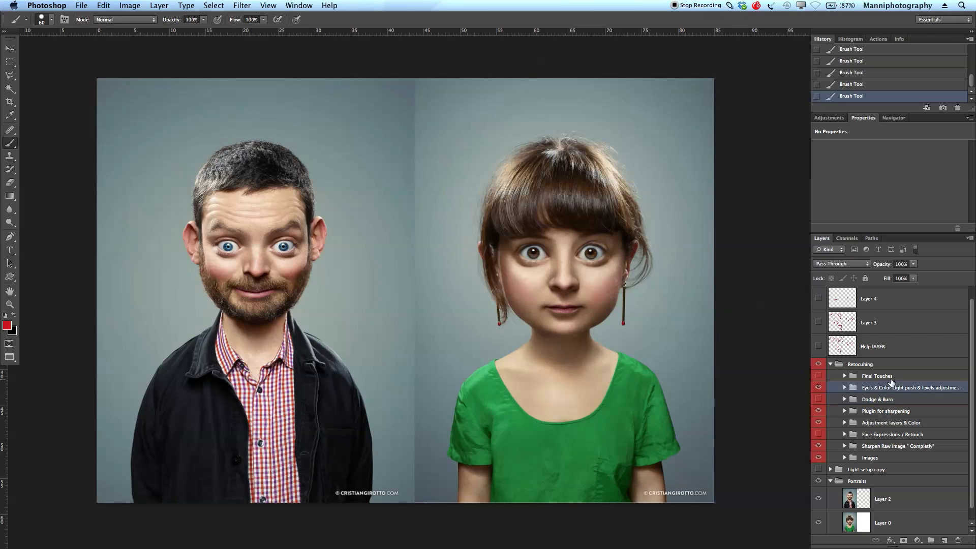
Expand the Final Touches group and go through its layers from Bit vinjetting and More Sharpening | Low opacity up to Final light pop | Lights.
{"action": "left_click", "coordinate": [892, 379]}
{"action": "left_click", "coordinate": [843, 375]}
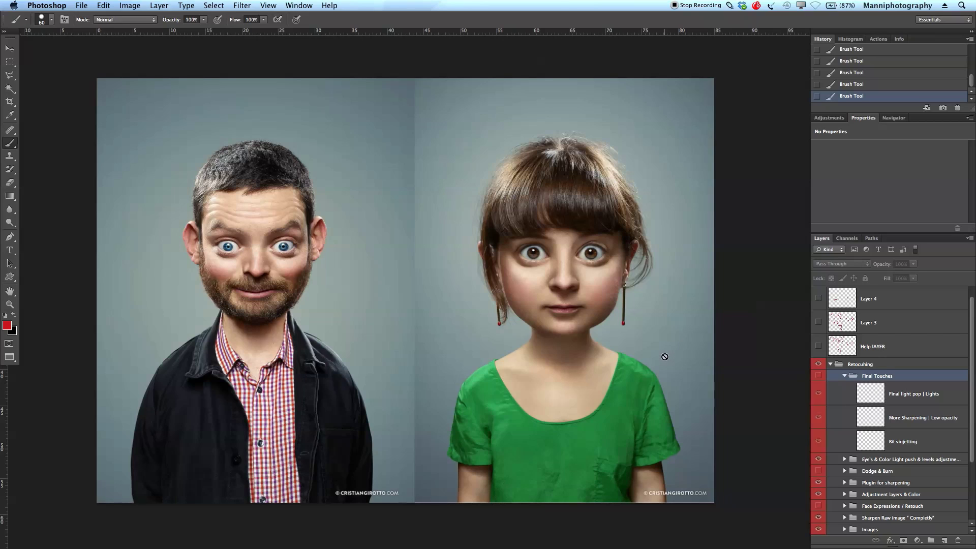
{"action": "left_click", "coordinate": [930, 437]}
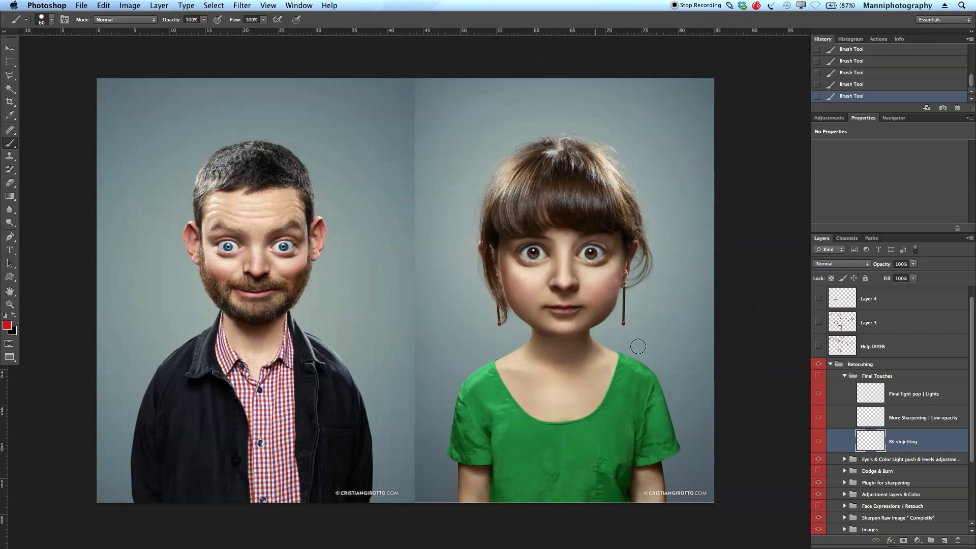
{"action": "left_click", "coordinate": [930, 416]}
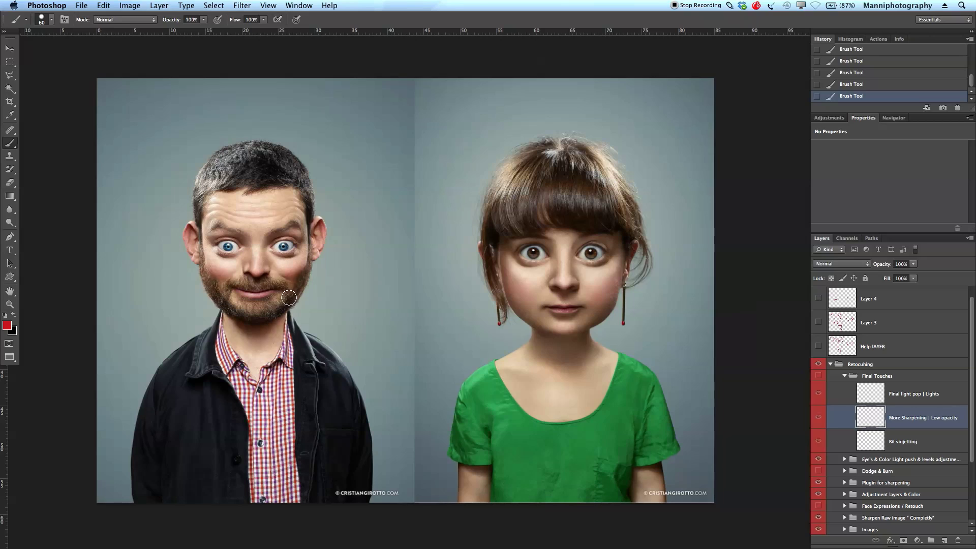
{"action": "left_click", "coordinate": [893, 391]}
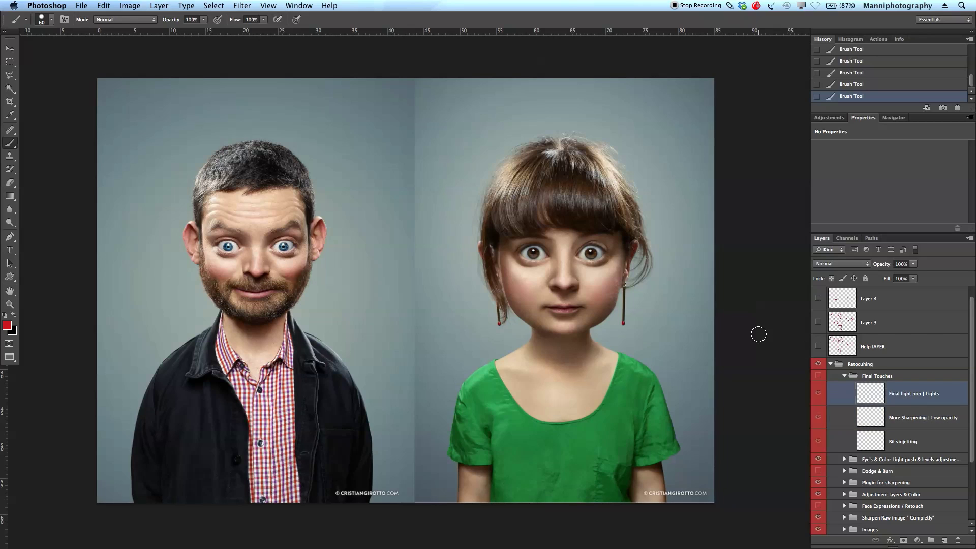